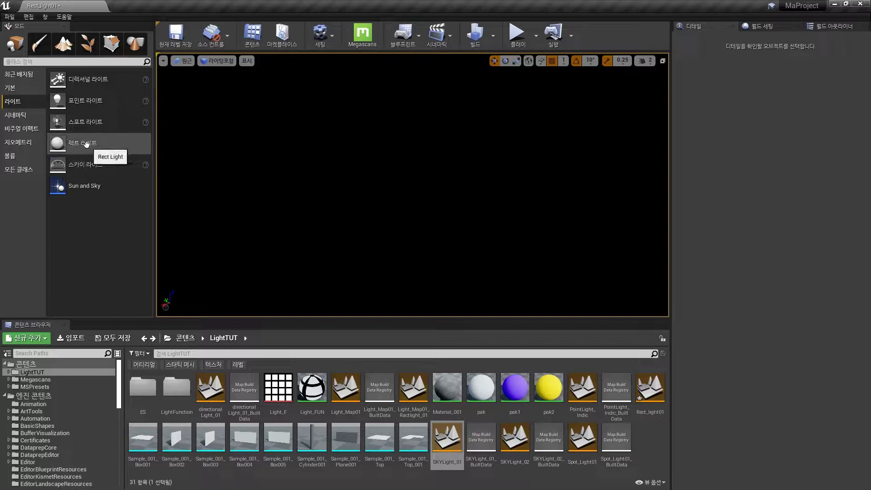
Step: Place a Rect Light in the room and move it to about X 392, Y -88, Z 118
{"action": "left_click_drag", "start_coordinate": [136, 142], "coordinate": [358, 171]}
{"action": "right_click_drag", "start_coordinate": [358, 170], "coordinate": [408, 158]}
{"action": "left_click_drag", "start_coordinate": [342, 164], "coordinate": [352, 108]}
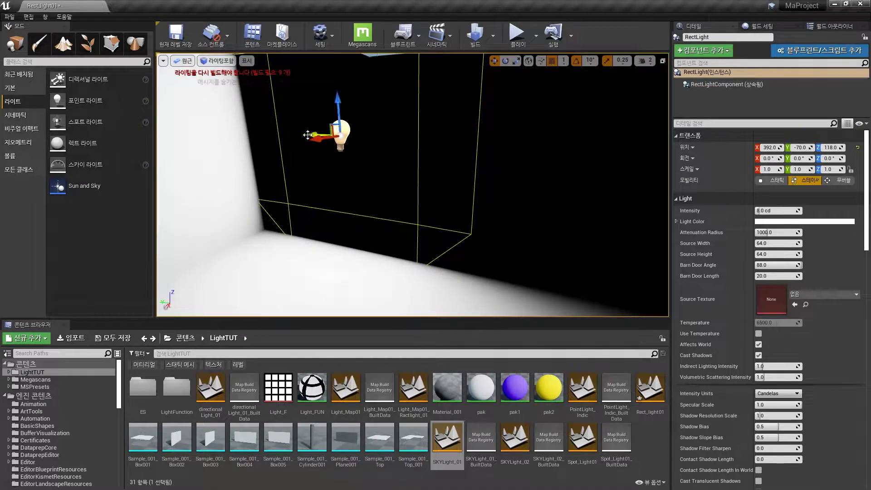
{"action": "left_click_drag", "start_coordinate": [308, 135], "coordinate": [353, 131]}
{"action": "right_click_drag", "start_coordinate": [353, 131], "coordinate": [328, 116]}
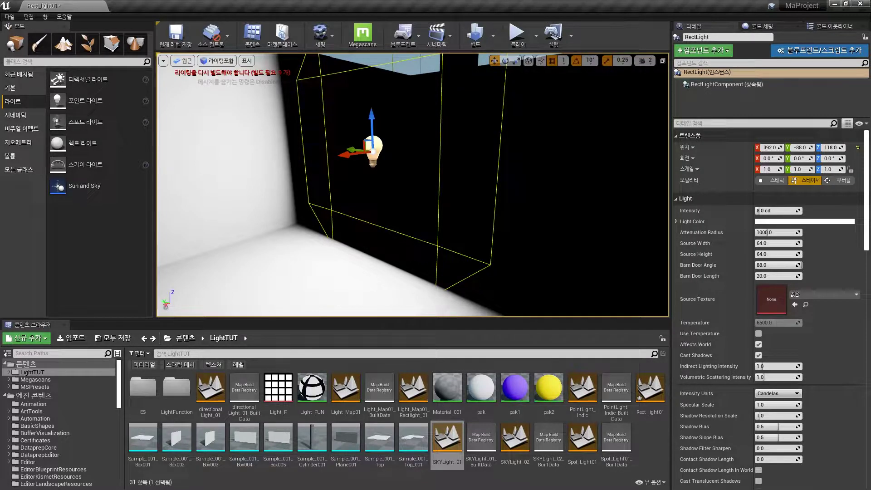
{"action": "right_click_drag", "start_coordinate": [329, 116], "coordinate": [320, 125]}
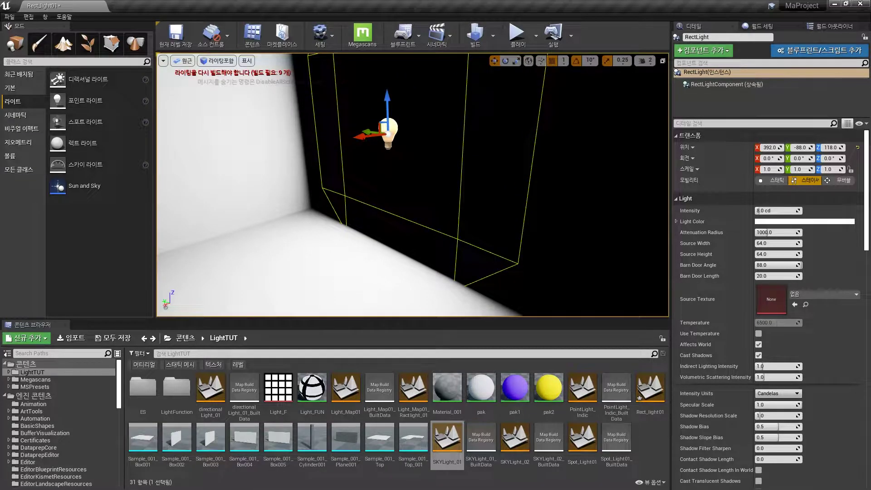
{"action": "mouse_move", "coordinate": [345, 189]}
{"action": "right_mouse_down"}
{"action": "mouse_move", "coordinate": [336, 188]}
{"action": "mouse_move", "coordinate": [351, 187]}
{"action": "mouse_move", "coordinate": [337, 193]}
{"action": "right_mouse_up"}
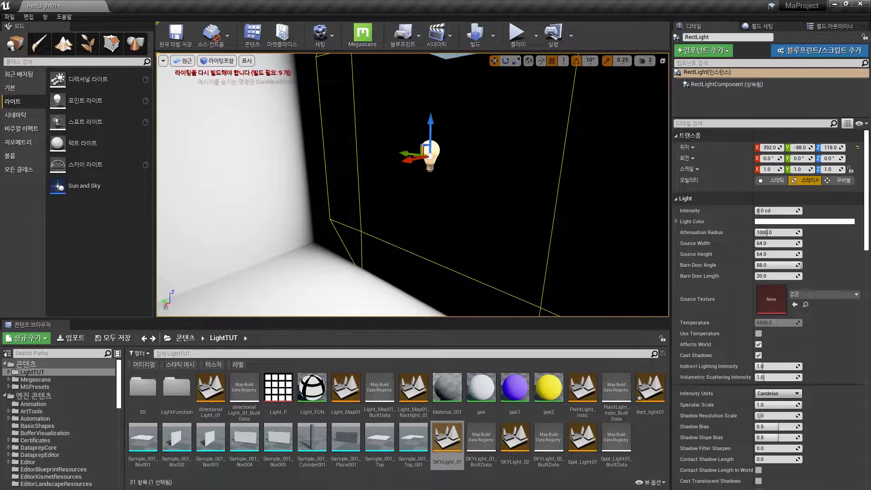
Step: Rotate the rect light -90° around Z and move it to about Y -71, Z 123
{"action": "key", "text": "e"}
{"action": "left_click_drag", "start_coordinate": [416, 162], "coordinate": [461, 163]}
{"action": "right_click_drag", "start_coordinate": [326, 190], "coordinate": [374, 185]}
{"action": "key", "text": "w"}
{"action": "left_click_drag", "start_coordinate": [333, 159], "coordinate": [298, 156]}
{"action": "left_click_drag", "start_coordinate": [322, 129], "coordinate": [321, 119]}
{"action": "right_click_drag", "start_coordinate": [338, 141], "coordinate": [331, 140]}
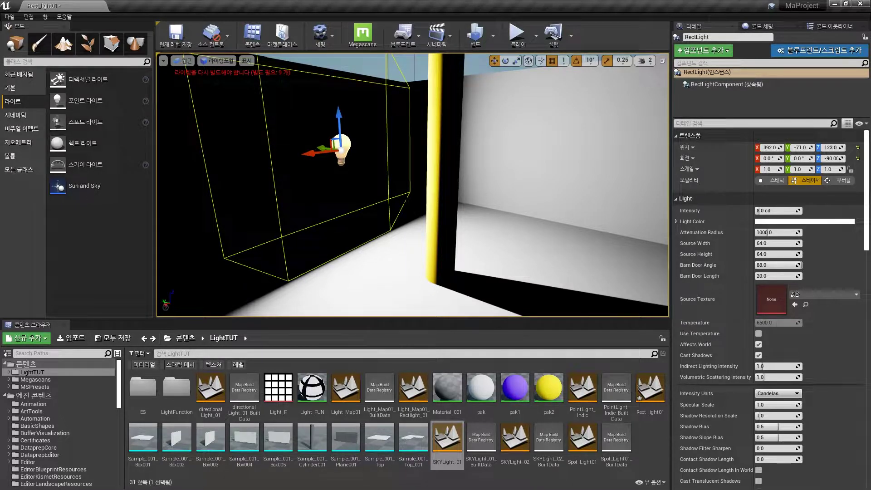
Step: Set the rect light's Source Width and Source Height to 50
{"action": "right_click_drag", "start_coordinate": [413, 185], "coordinate": [394, 180]}
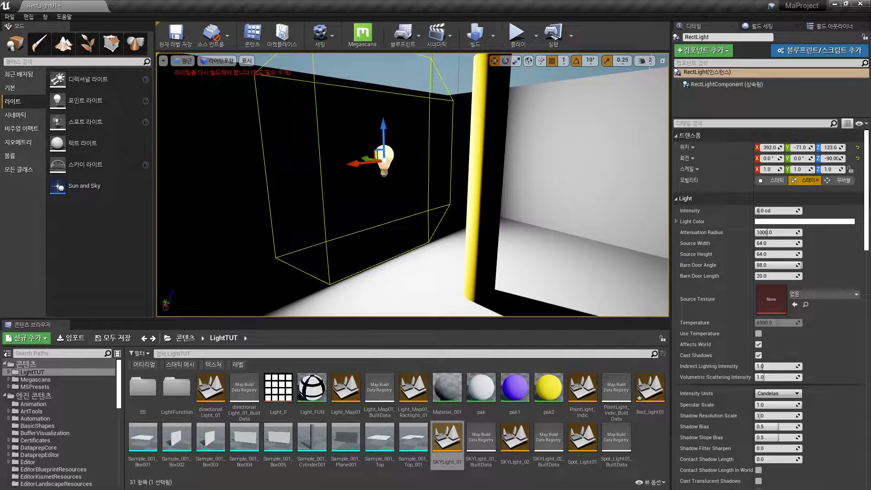
{"action": "mouse_move", "coordinate": [390, 167]}
{"action": "right_mouse_down"}
{"action": "mouse_move", "coordinate": [410, 165]}
{"action": "mouse_move", "coordinate": [347, 165]}
{"action": "mouse_move", "coordinate": [387, 168]}
{"action": "right_mouse_up"}
{"action": "mouse_move", "coordinate": [362, 86]}
{"action": "right_mouse_down"}
{"action": "mouse_move", "coordinate": [377, 79]}
{"action": "mouse_move", "coordinate": [354, 78]}
{"action": "right_mouse_up"}
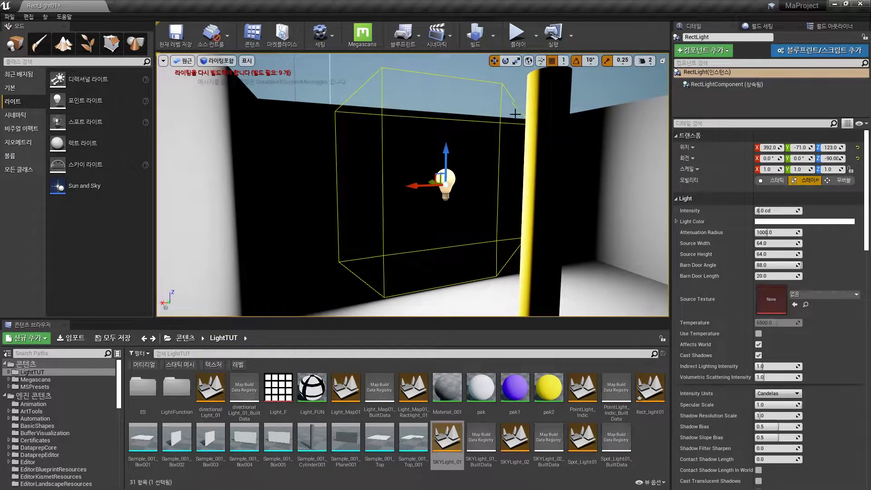
{"action": "right_click_drag", "start_coordinate": [453, 286], "coordinate": [495, 292]}
{"action": "right_click_drag", "start_coordinate": [360, 96], "coordinate": [358, 86]}
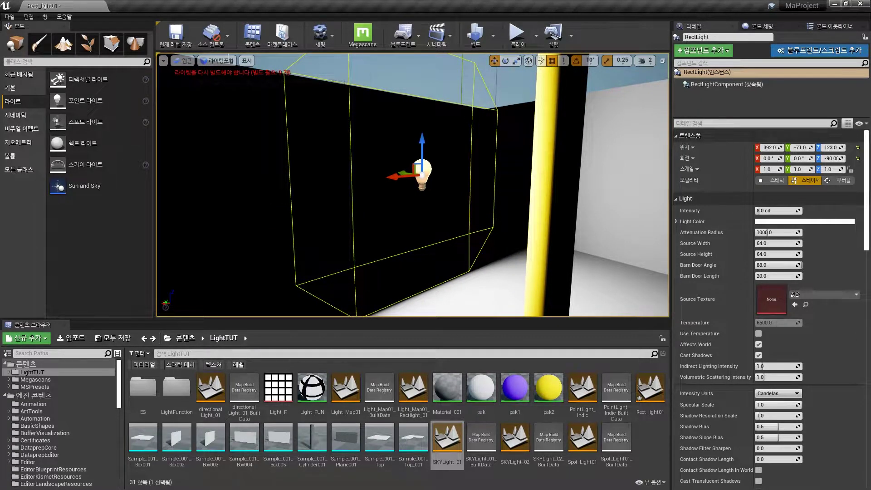
{"action": "right_click_drag", "start_coordinate": [476, 103], "coordinate": [476, 103]}
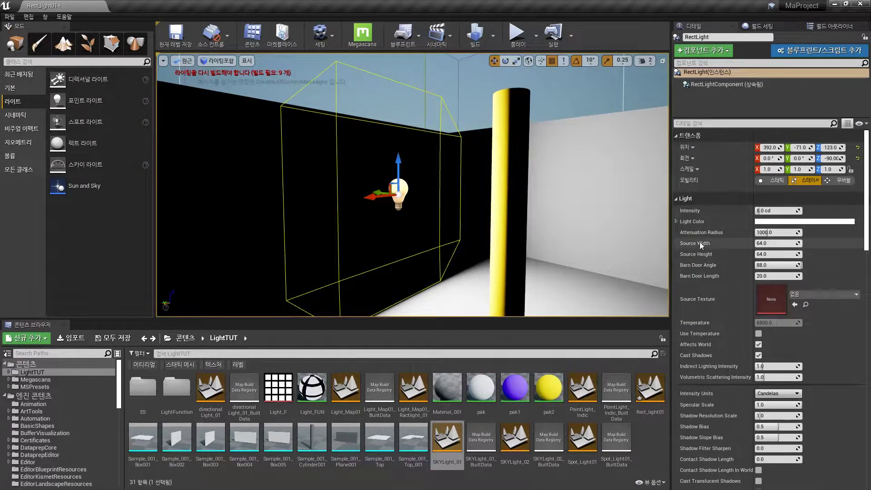
{"action": "left_click", "coordinate": [778, 244]}
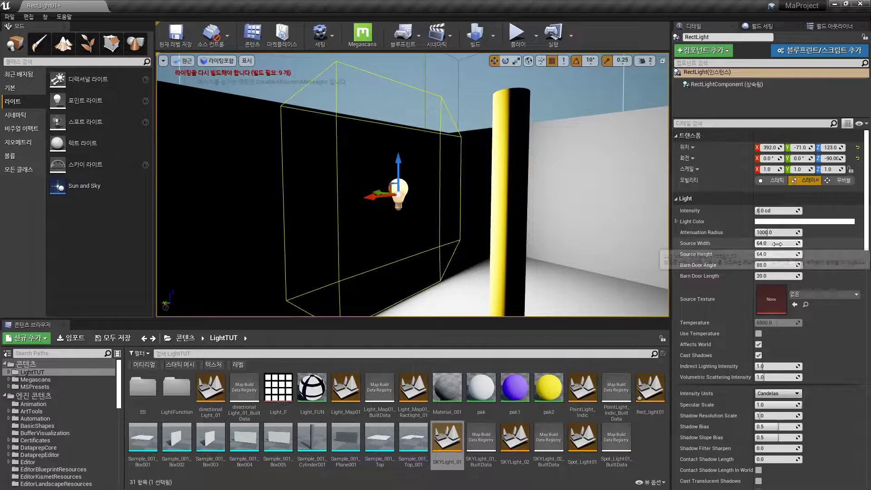
{"action": "type", "text": "50"}
{"action": "key", "text": "Return"}
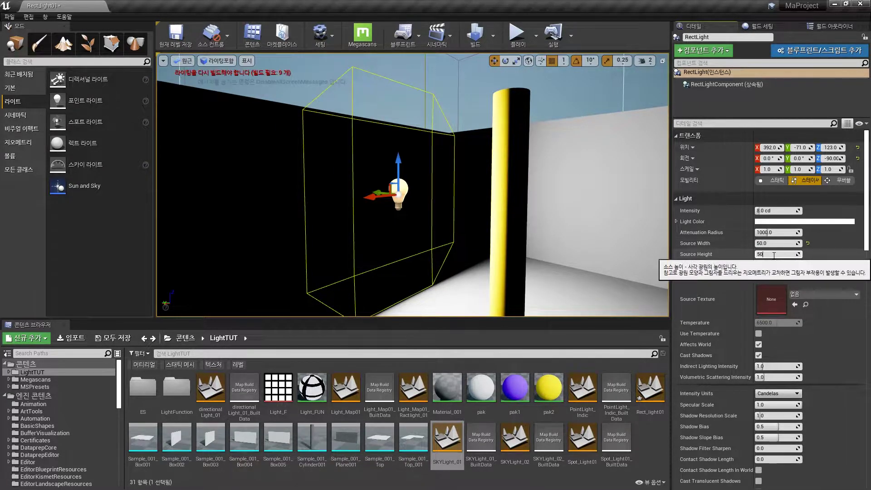
{"action": "key", "text": "Return"}
Step: Set the rect light's Barn Door Angle to 0
{"action": "right_click_drag", "start_coordinate": [421, 190], "coordinate": [390, 213]}
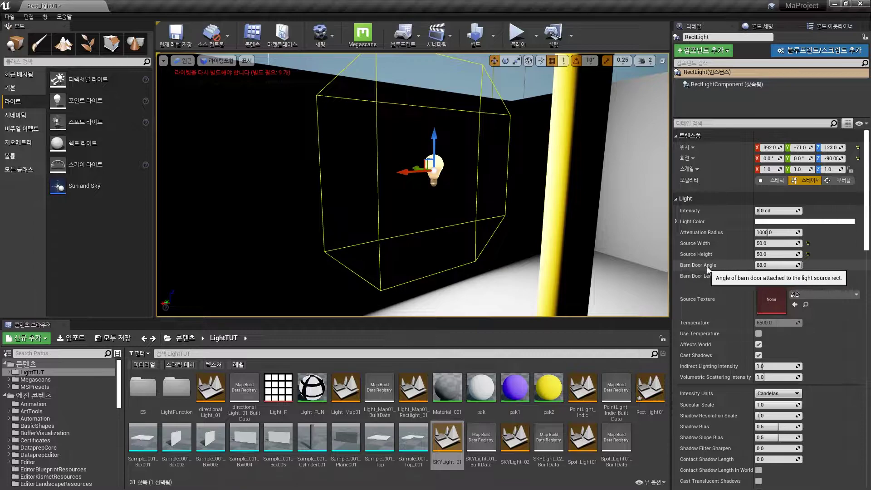
{"action": "mouse_move", "coordinate": [454, 184]}
{"action": "right_mouse_down"}
{"action": "mouse_move", "coordinate": [480, 168]}
{"action": "mouse_move", "coordinate": [456, 181]}
{"action": "right_mouse_up"}
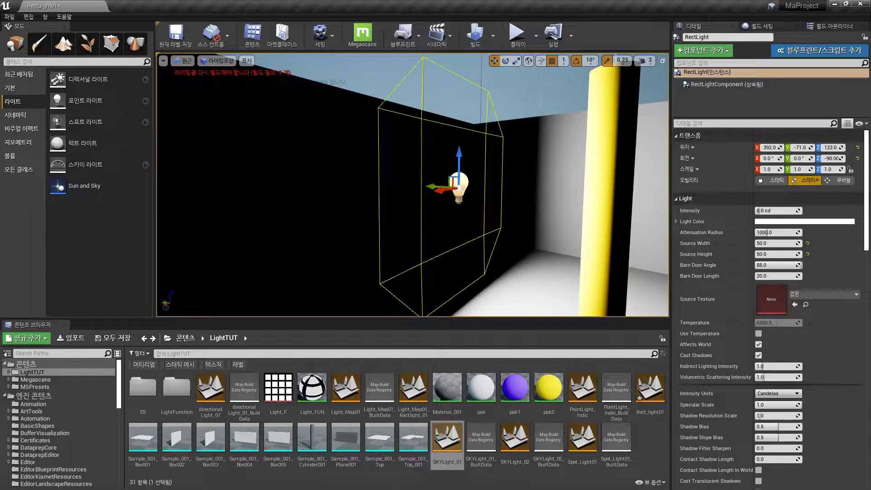
{"action": "right_click_drag", "start_coordinate": [455, 181], "coordinate": [467, 205]}
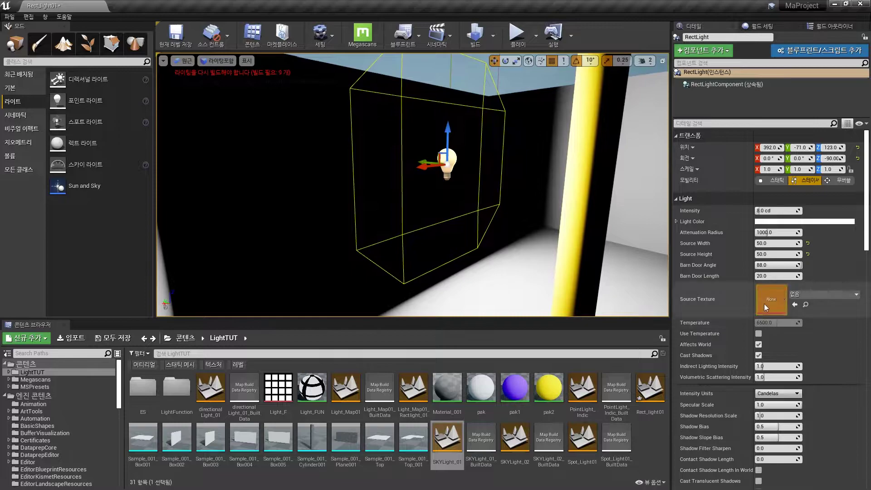
{"action": "left_click", "coordinate": [788, 267]}
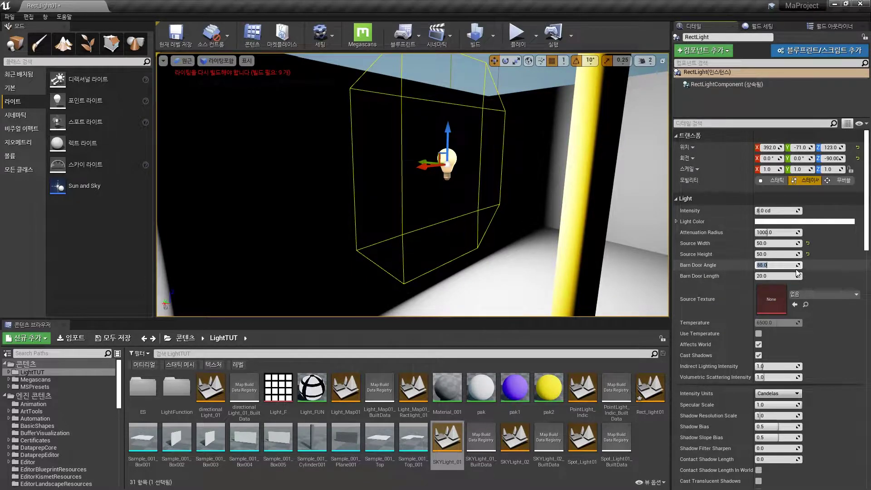
{"action": "type", "text": "0"}
{"action": "key", "text": "Return"}
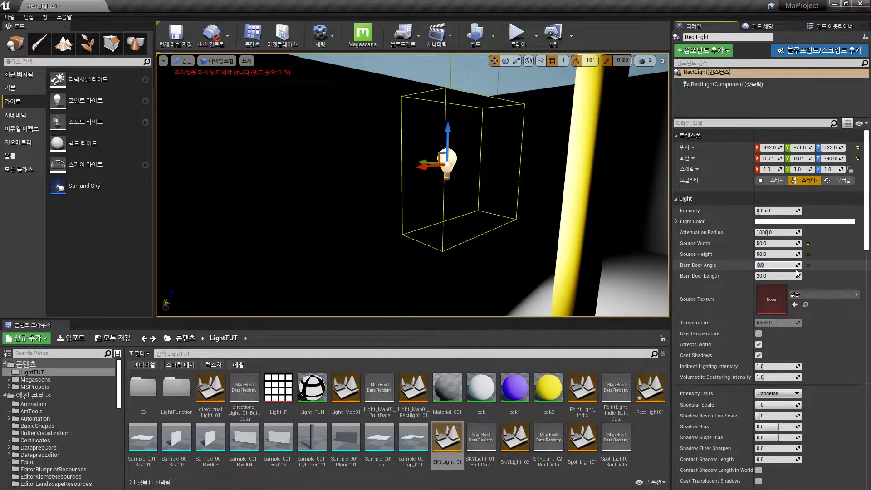
Step: Adjust the rect light's Barn Door Length to about 13.4 and its Barn Door Angle to about 24
{"action": "right_click_drag", "start_coordinate": [476, 186], "coordinate": [534, 219]}
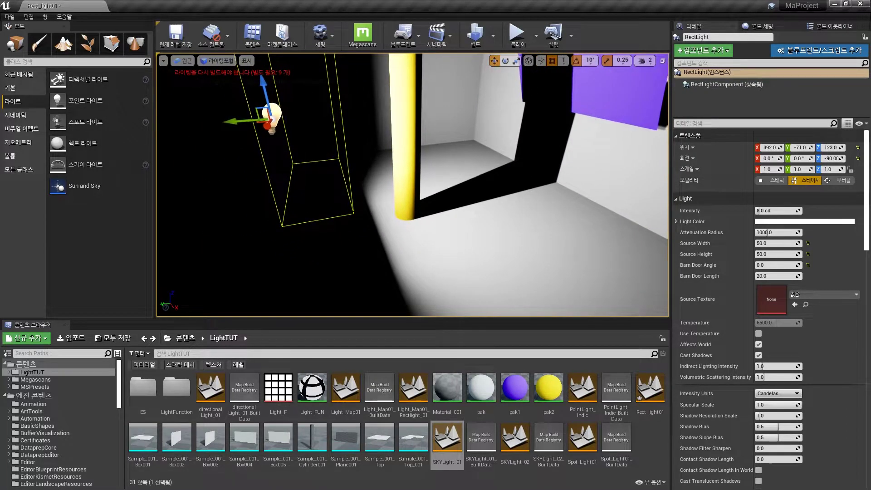
{"action": "right_click_drag", "start_coordinate": [582, 188], "coordinate": [560, 181]}
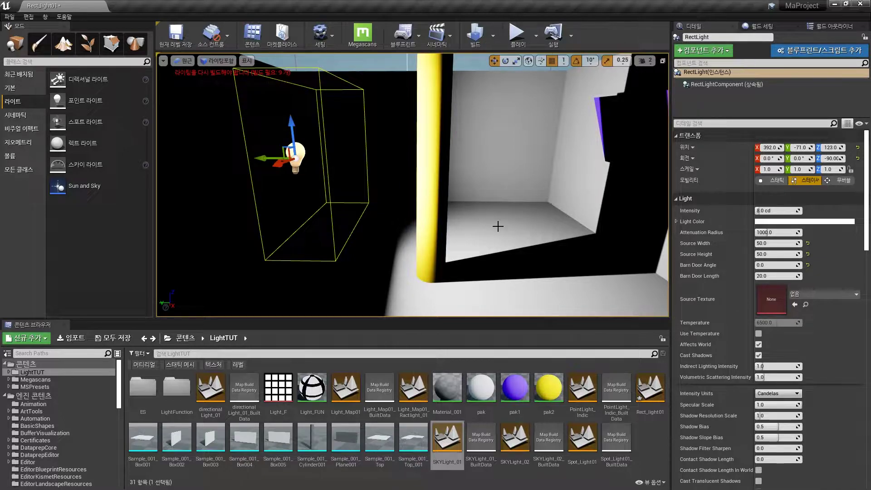
{"action": "mouse_move", "coordinate": [452, 195]}
{"action": "right_mouse_down"}
{"action": "mouse_move", "coordinate": [415, 232]}
{"action": "mouse_move", "coordinate": [446, 219]}
{"action": "mouse_move", "coordinate": [430, 206]}
{"action": "mouse_move", "coordinate": [449, 203]}
{"action": "right_mouse_up"}
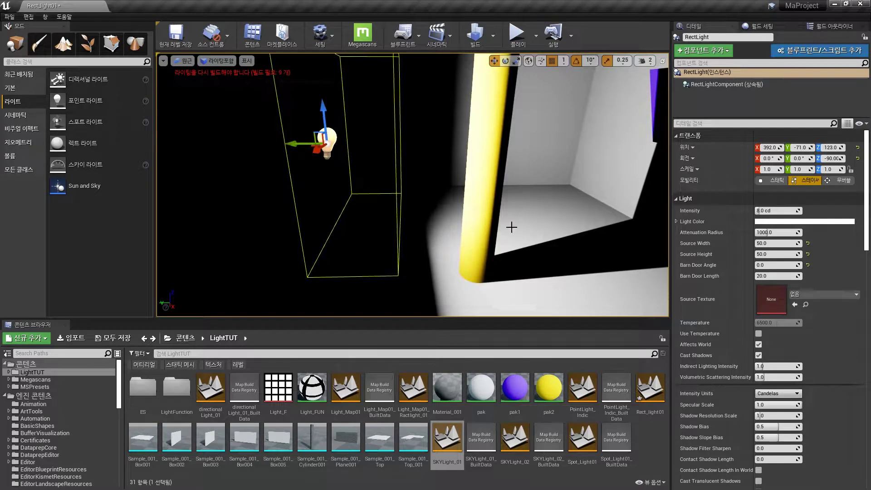
{"action": "right_click_drag", "start_coordinate": [566, 236], "coordinate": [480, 238]}
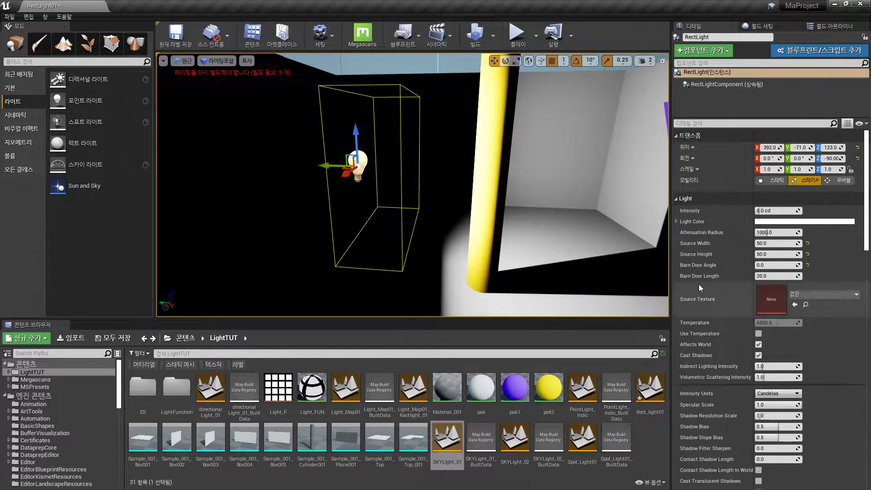
{"action": "left_click_drag", "start_coordinate": [776, 275], "coordinate": [751, 276]}
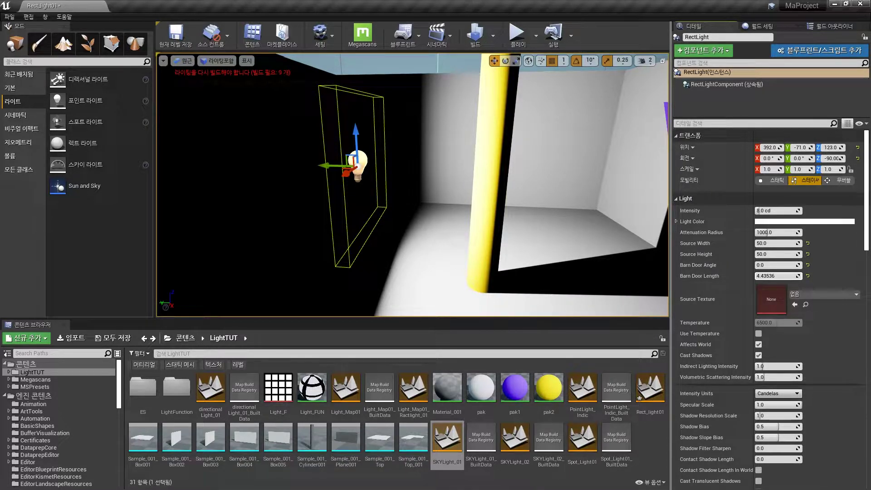
{"action": "left_click_drag", "start_coordinate": [776, 275], "coordinate": [787, 276]}
{"action": "right_click_drag", "start_coordinate": [522, 199], "coordinate": [501, 229]}
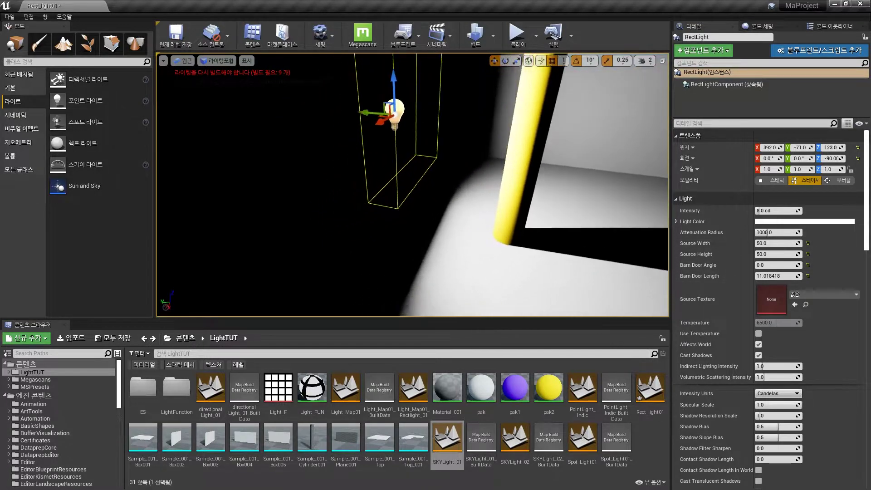
{"action": "right_click_drag", "start_coordinate": [408, 204], "coordinate": [395, 204]}
{"action": "left_click_drag", "start_coordinate": [776, 265], "coordinate": [806, 276]}
{"action": "left_click_drag", "start_coordinate": [408, 204], "coordinate": [382, 207], "text": "alt"}
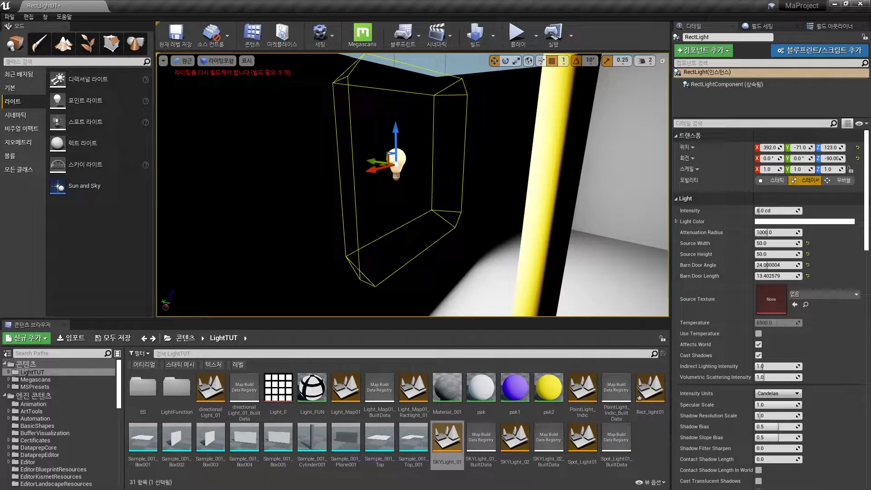
Step: Move the rect light to about Y -63, Z 115 and set its mobility to Static
{"action": "mouse_move", "coordinate": [412, 204]}
{"action": "right_mouse_down"}
{"action": "mouse_move", "coordinate": [428, 190]}
{"action": "mouse_move", "coordinate": [407, 223]}
{"action": "mouse_move", "coordinate": [406, 203]}
{"action": "right_mouse_up"}
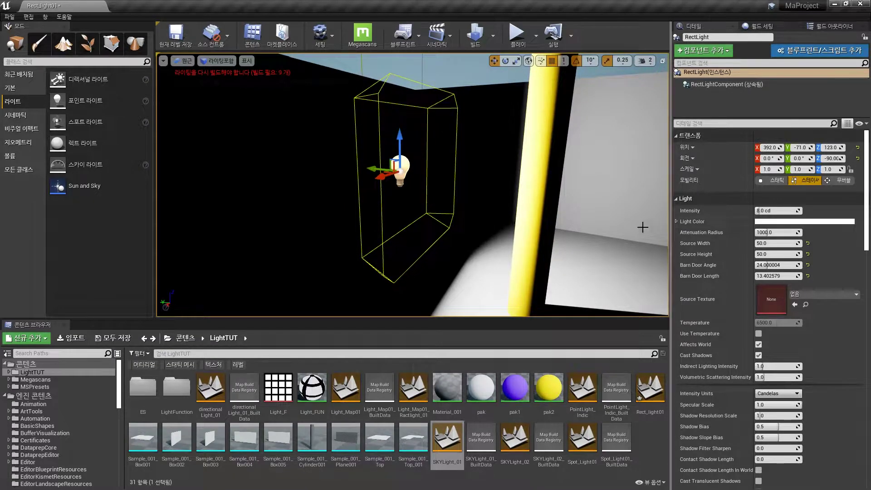
{"action": "mouse_move", "coordinate": [544, 195]}
{"action": "right_mouse_down"}
{"action": "mouse_move", "coordinate": [567, 200]}
{"action": "mouse_move", "coordinate": [546, 198]}
{"action": "right_mouse_up"}
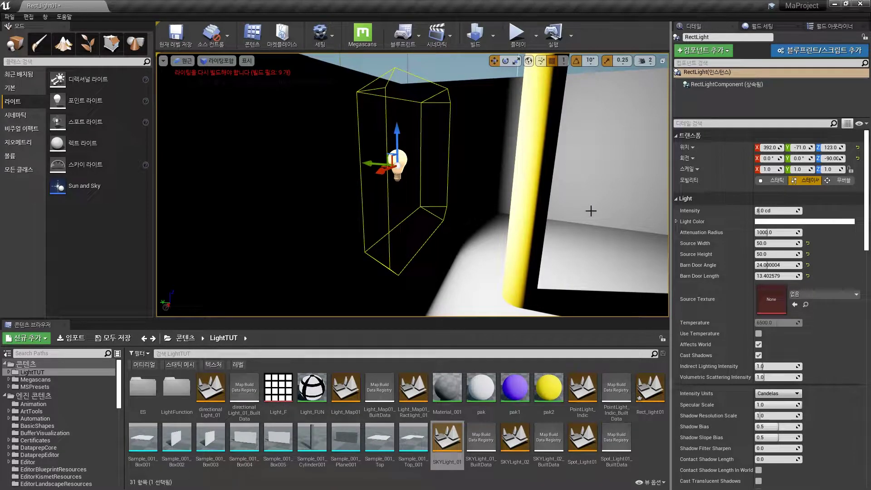
{"action": "left_click_drag", "start_coordinate": [397, 142], "coordinate": [372, 188]}
{"action": "left_click", "coordinate": [843, 180]}
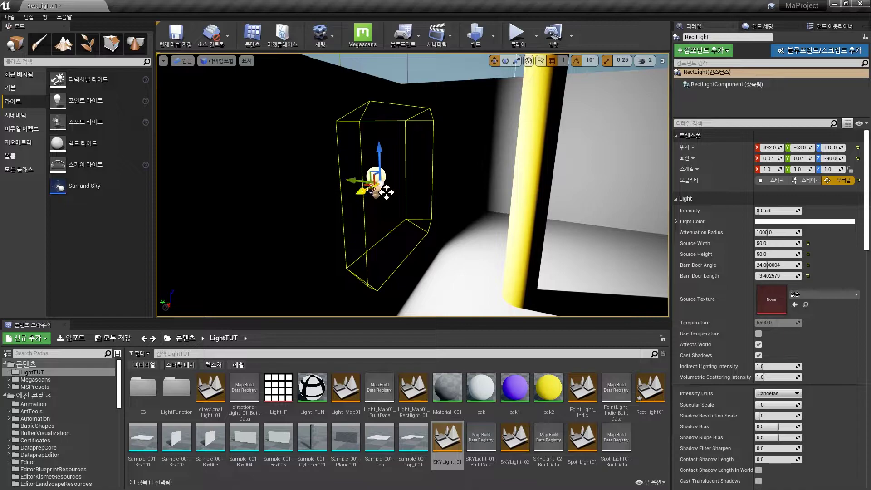
{"action": "left_click", "coordinate": [794, 180]}
{"action": "left_click", "coordinate": [774, 181]}
Step: Build the level's lighting with the static rect light
{"action": "mouse_move", "coordinate": [544, 191]}
{"action": "right_mouse_down"}
{"action": "mouse_move", "coordinate": [519, 205]}
{"action": "mouse_move", "coordinate": [539, 200]}
{"action": "right_mouse_up"}
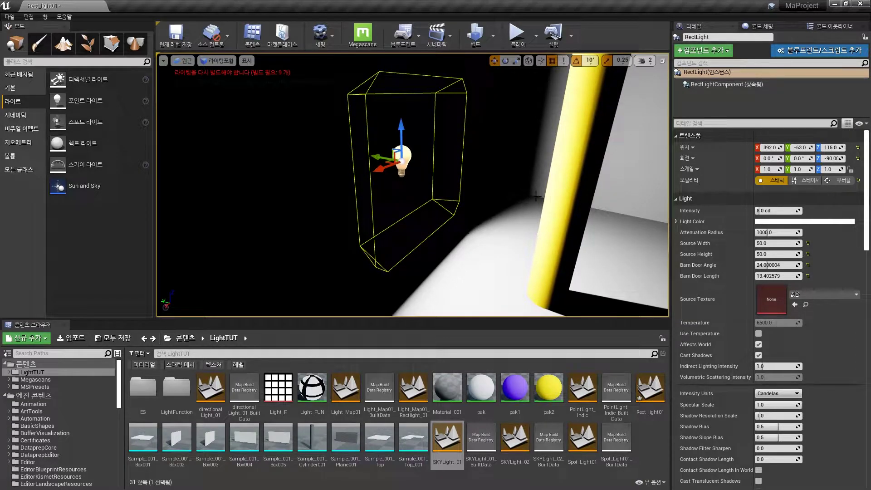
{"action": "left_click", "coordinate": [472, 39]}
{"action": "left_click", "coordinate": [474, 39]}
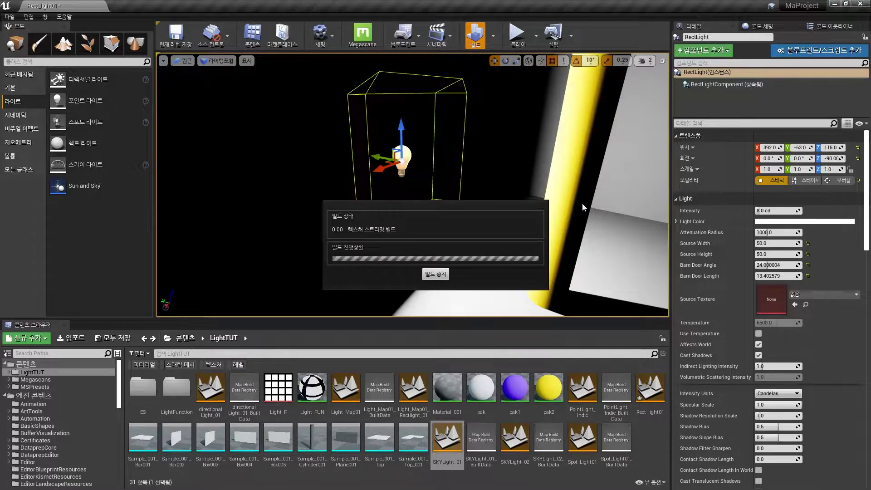
Step: Set the rect light's Indirect Lighting Intensity to 0
{"action": "right_click_drag", "start_coordinate": [475, 138], "coordinate": [447, 129]}
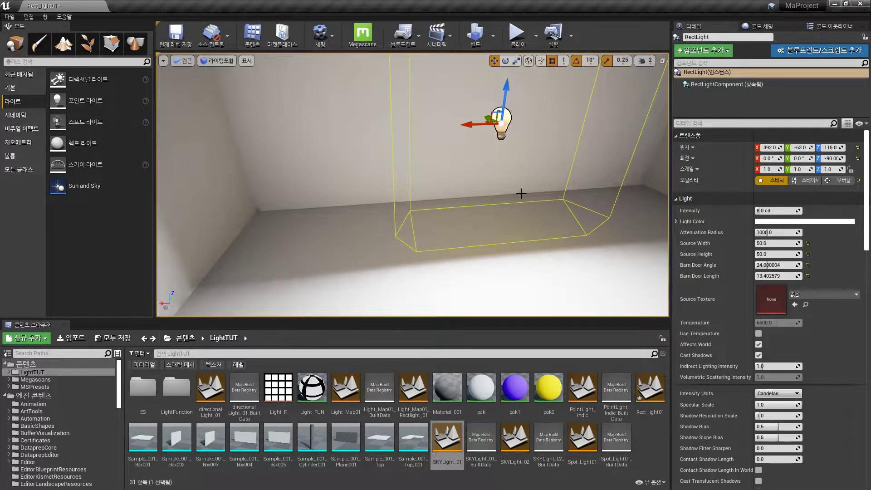
{"action": "right_click_drag", "start_coordinate": [521, 194], "coordinate": [538, 177]}
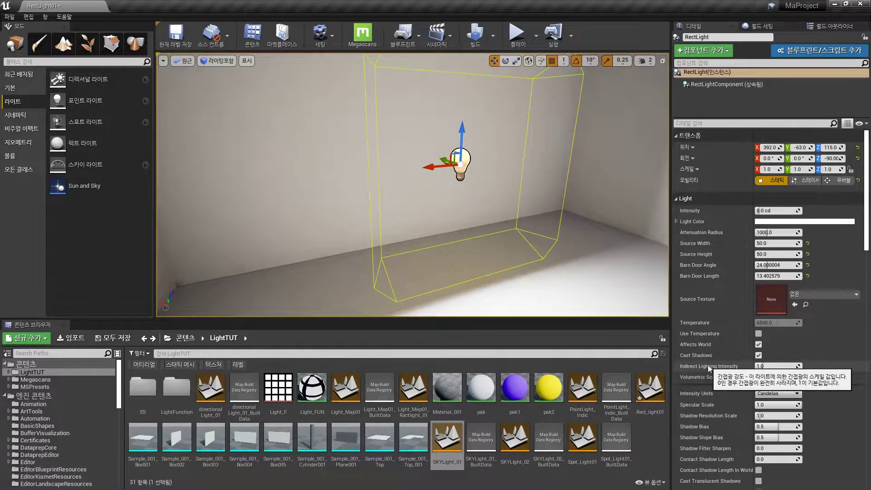
{"action": "left_click", "coordinate": [776, 366]}
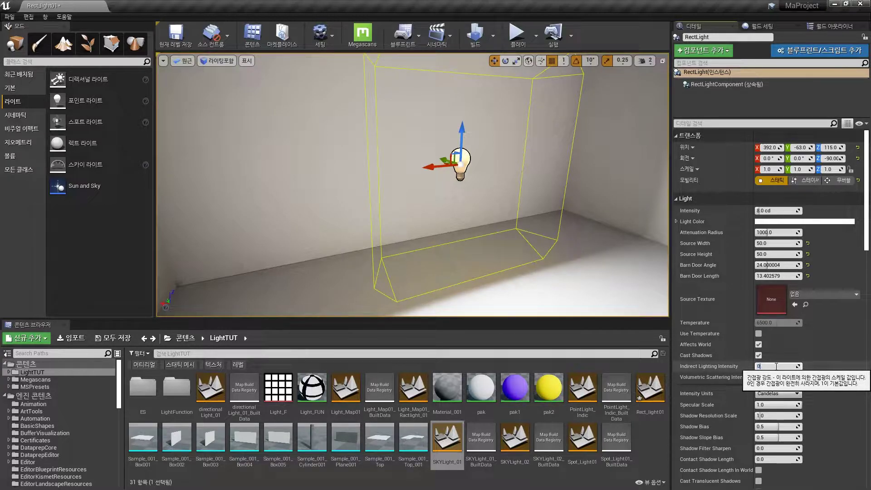
{"action": "key", "text": "Return"}
Step: Examine the lighting on the walls and floor around the rect light from several angles
{"action": "right_click_drag", "start_coordinate": [534, 142], "coordinate": [612, 184]}
{"action": "right_click_drag", "start_coordinate": [501, 201], "coordinate": [448, 236]}
{"action": "right_click_drag", "start_coordinate": [473, 187], "coordinate": [381, 174]}
{"action": "right_click_drag", "start_coordinate": [514, 170], "coordinate": [472, 172]}
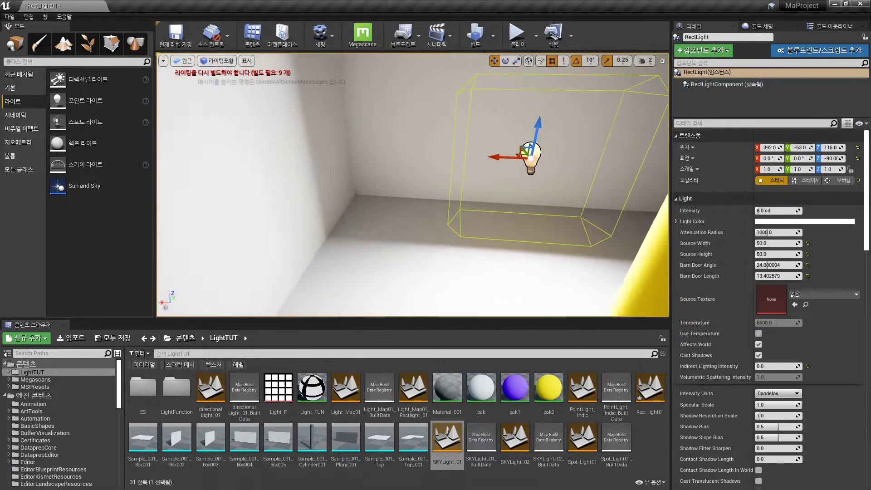
{"action": "right_click_drag", "start_coordinate": [380, 135], "coordinate": [355, 135]}
{"action": "right_click_drag", "start_coordinate": [487, 193], "coordinate": [455, 212]}
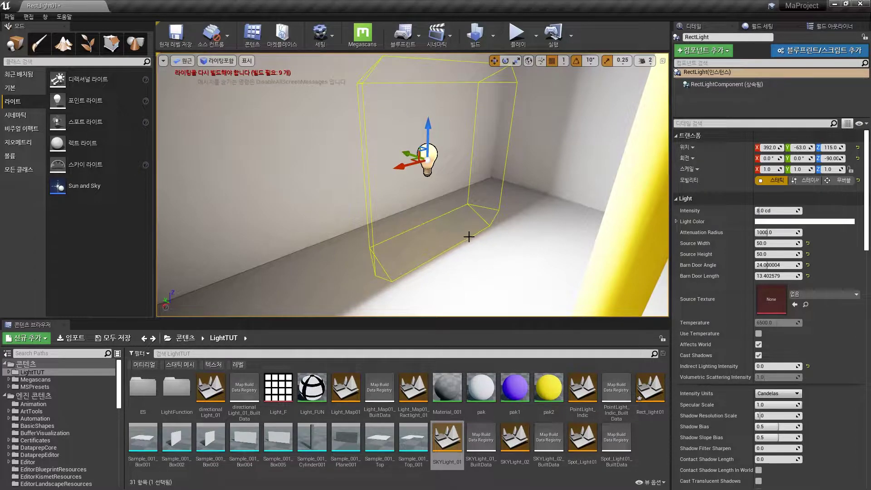
{"action": "right_click_drag", "start_coordinate": [501, 215], "coordinate": [471, 223]}
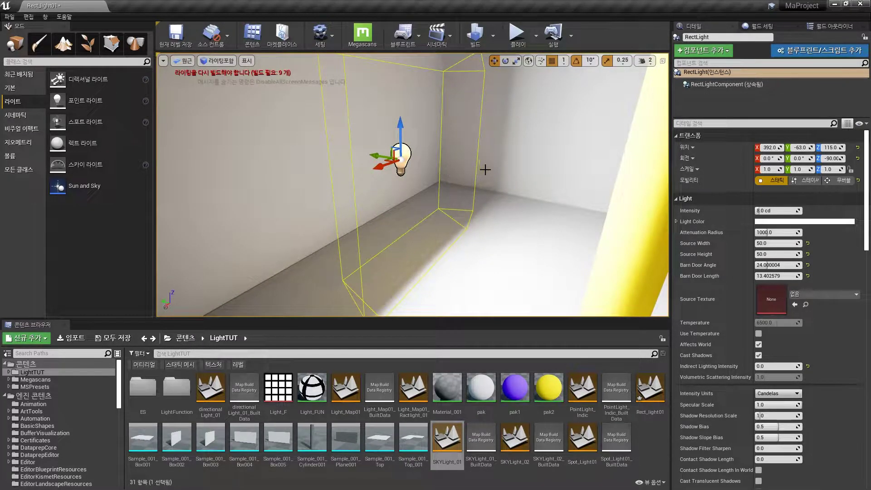
{"action": "right_click_drag", "start_coordinate": [508, 157], "coordinate": [410, 166]}
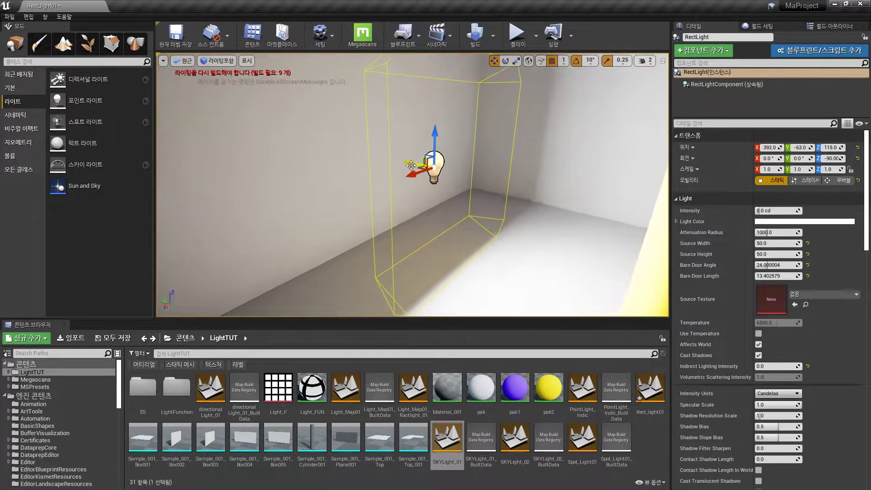
Step: Move the rect light to about Y -58 and rebuild the level's lighting with its mobility set to Stationary
{"action": "left_click_drag", "start_coordinate": [410, 163], "coordinate": [398, 165]}
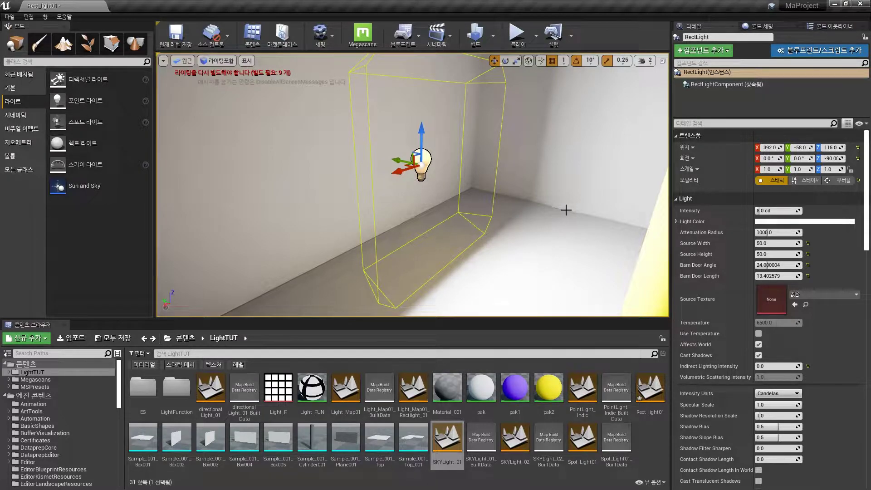
{"action": "mouse_move", "coordinate": [544, 208]}
{"action": "right_mouse_down"}
{"action": "mouse_move", "coordinate": [538, 195]}
{"action": "mouse_move", "coordinate": [557, 205]}
{"action": "mouse_move", "coordinate": [556, 219]}
{"action": "mouse_move", "coordinate": [557, 207]}
{"action": "mouse_move", "coordinate": [557, 216]}
{"action": "mouse_move", "coordinate": [549, 213]}
{"action": "mouse_move", "coordinate": [562, 212]}
{"action": "mouse_move", "coordinate": [551, 213]}
{"action": "right_mouse_up"}
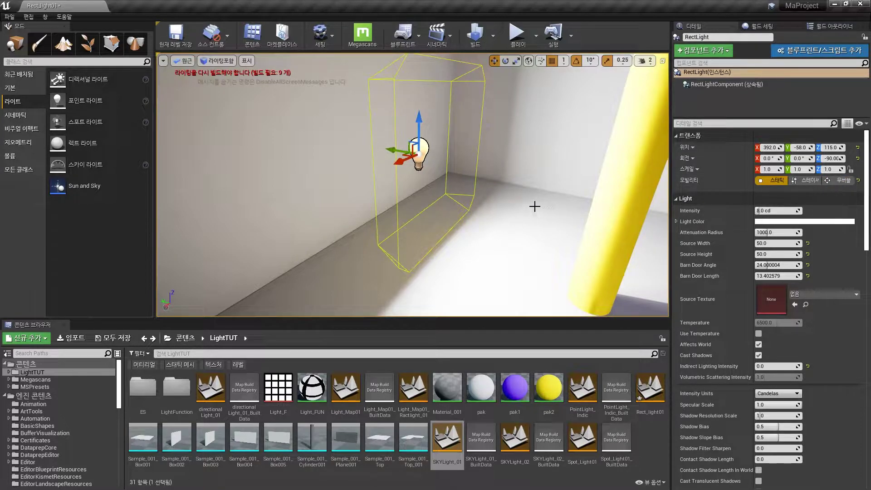
{"action": "left_click", "coordinate": [809, 181]}
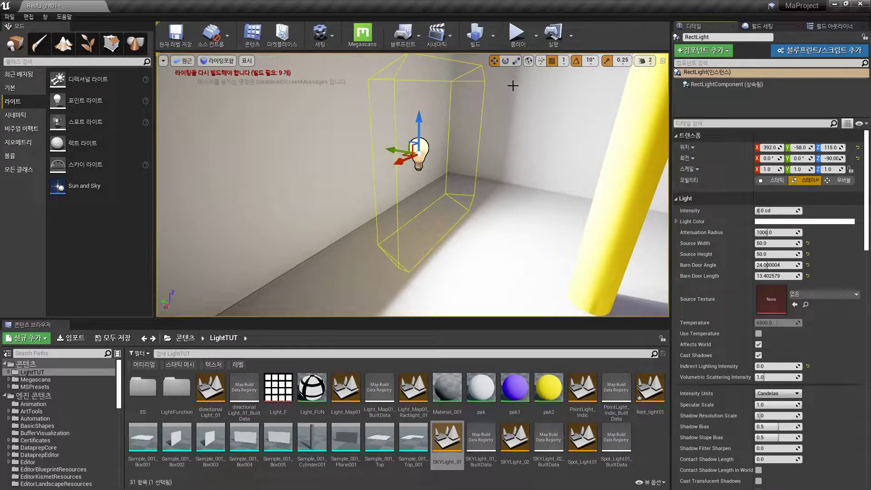
{"action": "left_click", "coordinate": [474, 42]}
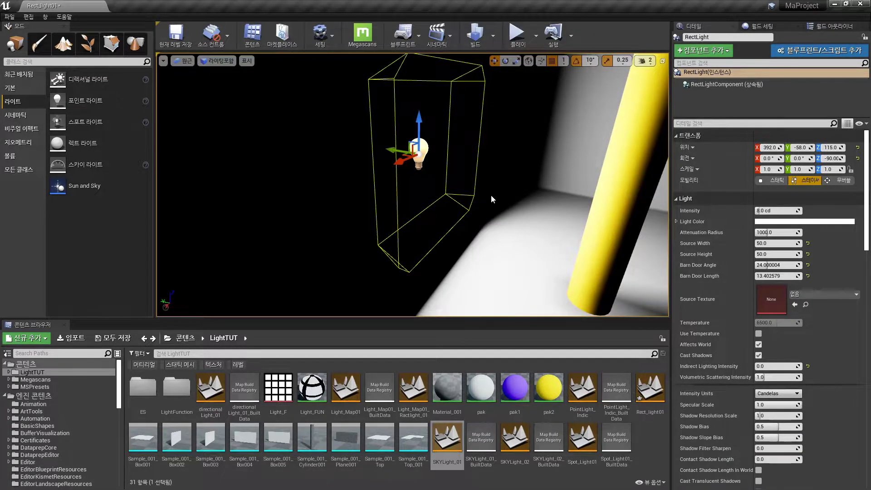
Step: Move the stationary rect light along the room to about Y -68
{"action": "left_click_drag", "start_coordinate": [491, 194], "coordinate": [569, 198], "text": "alt"}
{"action": "left_click_drag", "start_coordinate": [339, 145], "coordinate": [330, 166]}
{"action": "left_click_drag", "start_coordinate": [419, 177], "coordinate": [390, 179], "text": "alt"}
{"action": "right_click_drag", "start_coordinate": [419, 176], "coordinate": [358, 172]}
{"action": "mouse_move", "coordinate": [324, 164]}
{"action": "left_mouse_down"}
{"action": "mouse_move", "coordinate": [341, 171]}
{"action": "mouse_move", "coordinate": [317, 175]}
{"action": "mouse_move", "coordinate": [345, 181]}
{"action": "mouse_move", "coordinate": [331, 179]}
{"action": "left_mouse_up"}
{"action": "right_click_drag", "start_coordinate": [333, 182], "coordinate": [353, 186]}
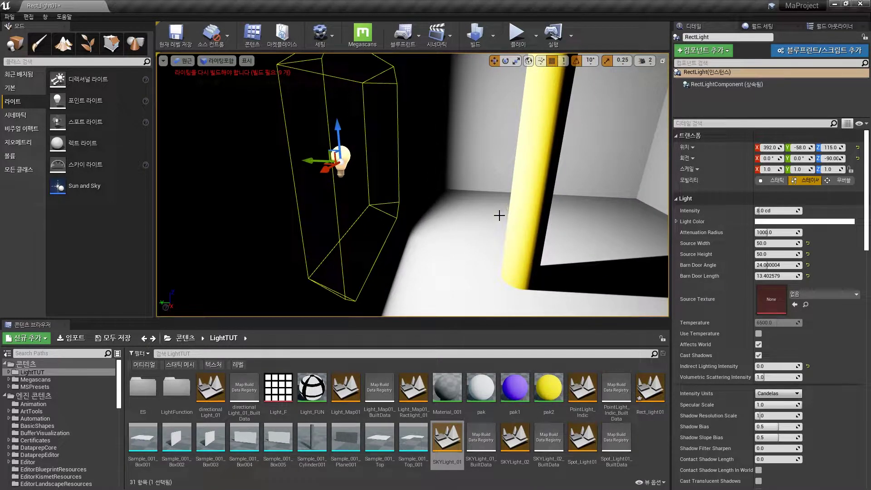
{"action": "right_click_drag", "start_coordinate": [470, 200], "coordinate": [443, 196]}
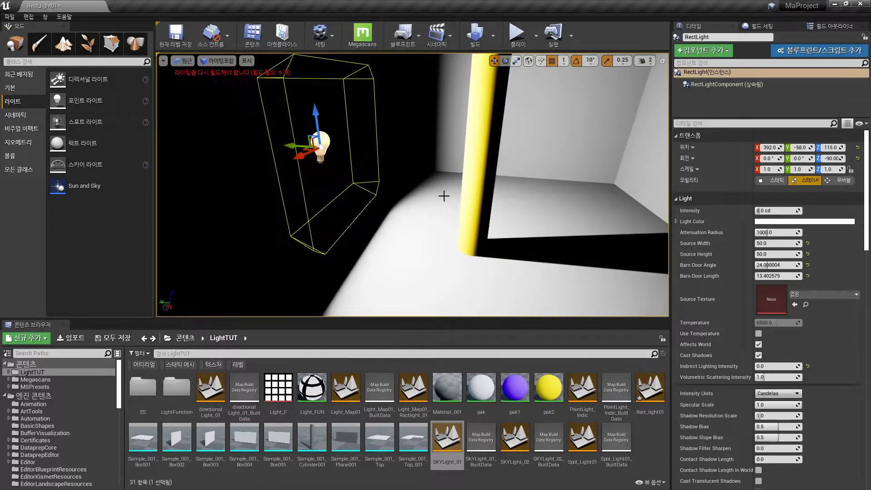
{"action": "left_click_drag", "start_coordinate": [295, 148], "coordinate": [315, 169]}
{"action": "right_click_drag", "start_coordinate": [315, 169], "coordinate": [236, 142]}
{"action": "right_click_drag", "start_coordinate": [490, 181], "coordinate": [578, 191]}
Step: Reduce the rect light's Intensity to about 1.53 cd
{"action": "mouse_move", "coordinate": [776, 210]}
{"action": "left_mouse_down"}
{"action": "mouse_move", "coordinate": [807, 210]}
{"action": "mouse_move", "coordinate": [790, 211]}
{"action": "left_mouse_up"}
{"action": "right_click_drag", "start_coordinate": [589, 204], "coordinate": [569, 218]}
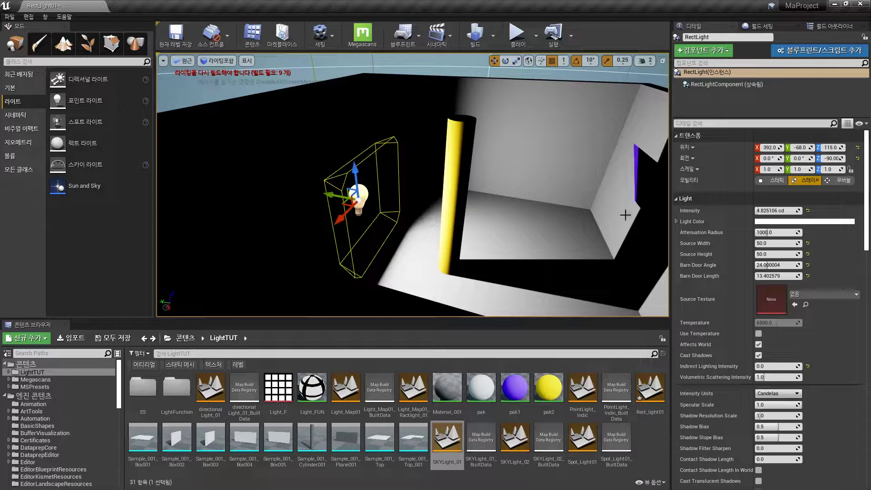
{"action": "left_click_drag", "start_coordinate": [780, 211], "coordinate": [775, 210]}
{"action": "right_click_drag", "start_coordinate": [566, 204], "coordinate": [539, 235]}
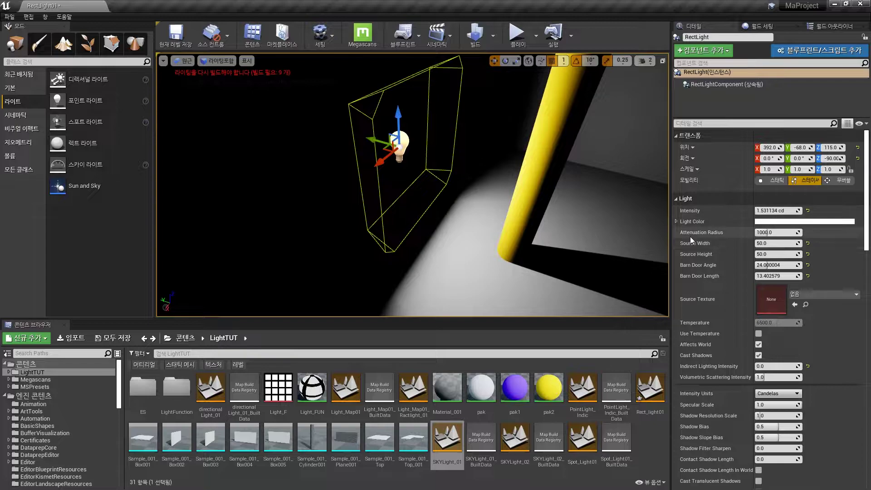
{"action": "right_click_drag", "start_coordinate": [566, 227], "coordinate": [590, 202]}
{"action": "right_click_drag", "start_coordinate": [467, 184], "coordinate": [484, 184]}
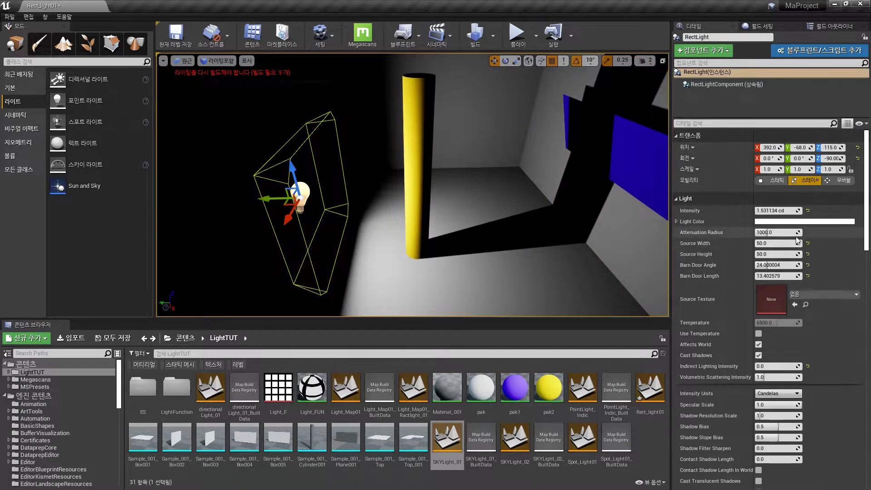
Step: Reduce the rect light's Attenuation Radius to about 305
{"action": "left_click_drag", "start_coordinate": [763, 233], "coordinate": [757, 232]}
{"action": "right_click_drag", "start_coordinate": [636, 204], "coordinate": [521, 231]}
{"action": "right_click_drag", "start_coordinate": [406, 187], "coordinate": [440, 223]}
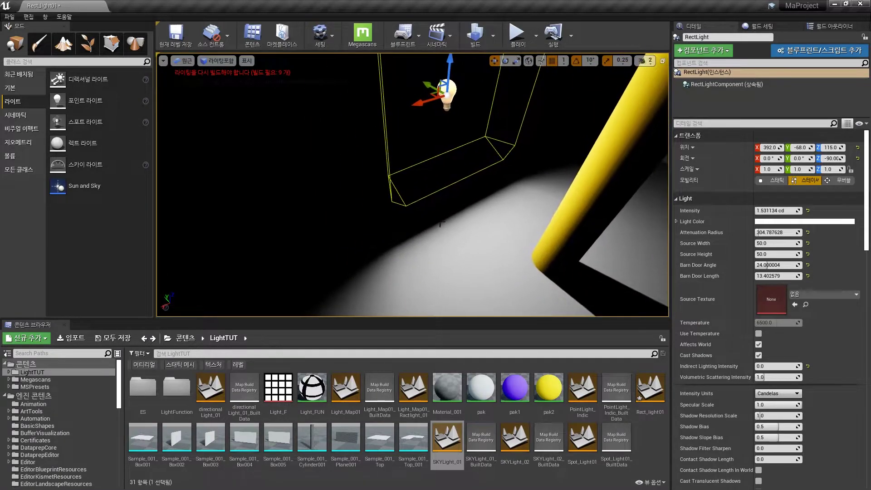
Step: Set the rect light's Source Width and Source Height to 20 and lower the light to about Z 87
{"action": "left_click", "coordinate": [781, 243]}
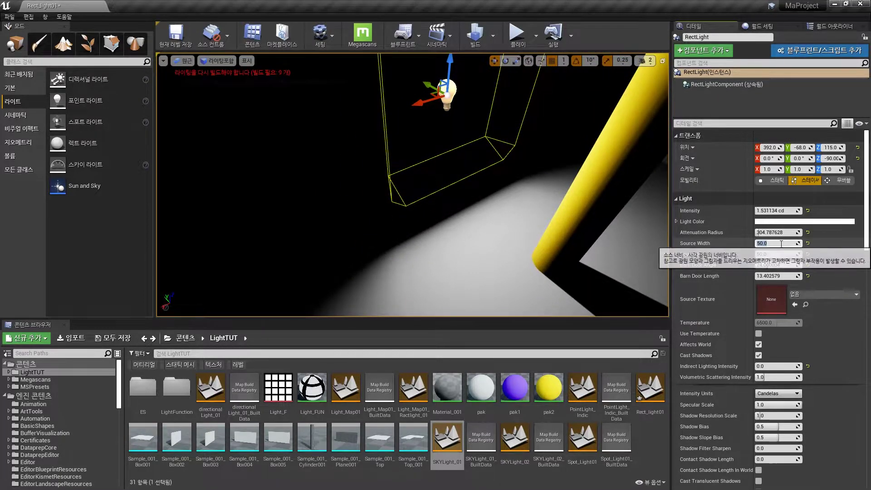
{"action": "type", "text": "20"}
{"action": "key", "text": "Return"}
{"action": "key", "text": "Tab"}
{"action": "type", "text": "20"}
{"action": "key", "text": "Return"}
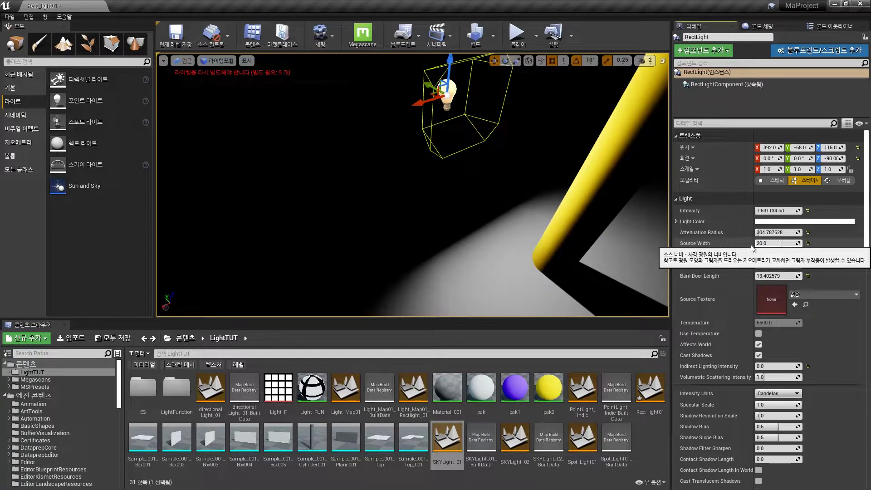
{"action": "left_click_drag", "start_coordinate": [449, 73], "coordinate": [449, 140]}
{"action": "right_click_drag", "start_coordinate": [448, 139], "coordinate": [467, 156]}
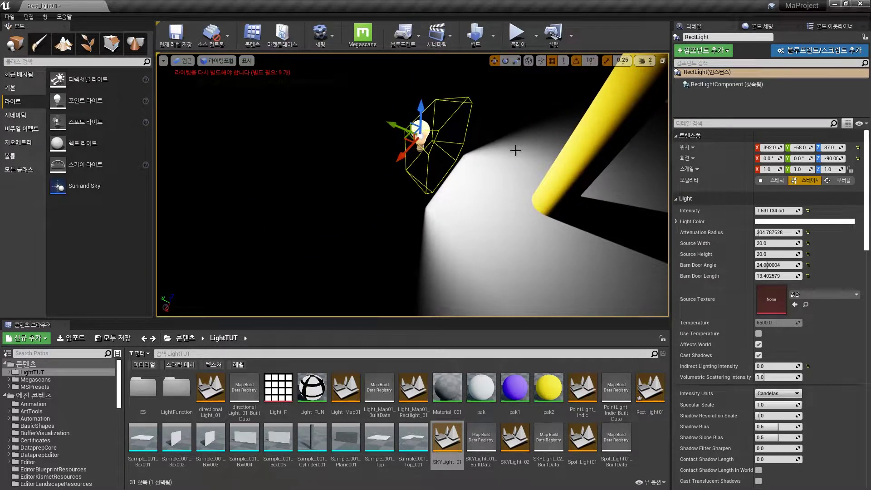
Step: Set the rect light's Barn Door Angle to about 29.1 and its Barn Door Length to about 38.8
{"action": "mouse_move", "coordinate": [798, 266]}
{"action": "left_mouse_down"}
{"action": "mouse_move", "coordinate": [825, 266]}
{"action": "mouse_move", "coordinate": [781, 264]}
{"action": "mouse_move", "coordinate": [789, 276]}
{"action": "mouse_move", "coordinate": [811, 275]}
{"action": "left_mouse_up"}
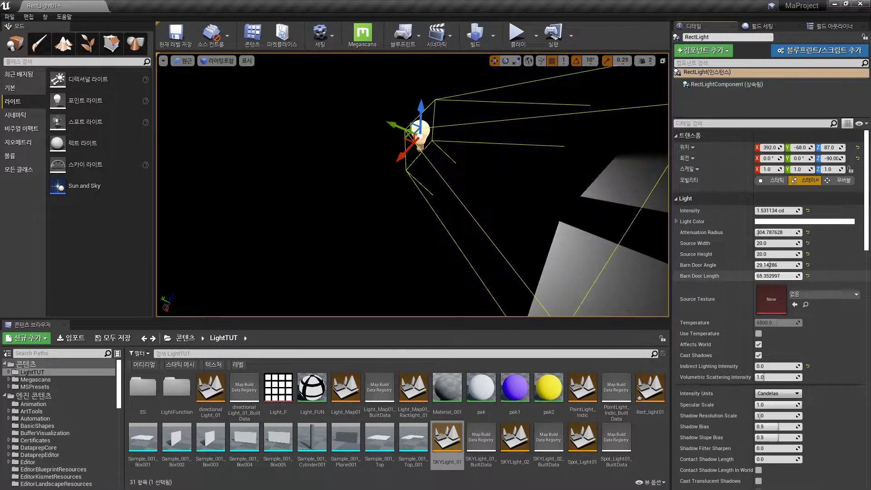
{"action": "right_click_drag", "start_coordinate": [535, 195], "coordinate": [607, 219]}
{"action": "mouse_move", "coordinate": [798, 276]}
{"action": "left_mouse_down"}
{"action": "mouse_move", "coordinate": [771, 276]}
{"action": "mouse_move", "coordinate": [780, 276]}
{"action": "left_mouse_up"}
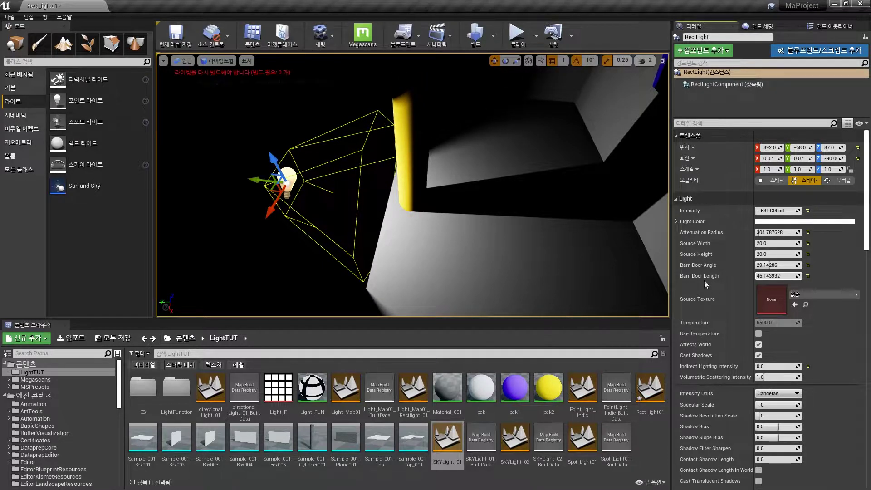
{"action": "left_click_drag", "start_coordinate": [779, 276], "coordinate": [775, 276]}
Step: Switch the rect light's mobility to Static and build the level's lighting
{"action": "left_click", "coordinate": [771, 180]}
{"action": "right_click_drag", "start_coordinate": [553, 200], "coordinate": [526, 185]}
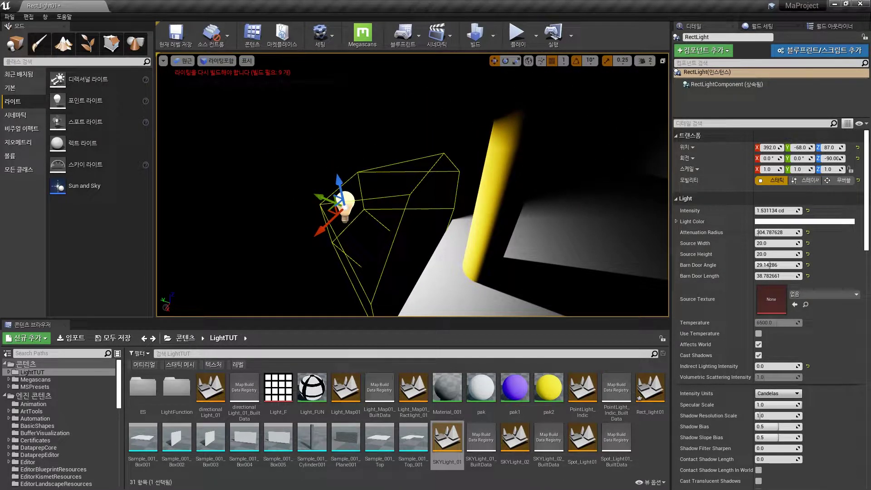
{"action": "left_click", "coordinate": [475, 34]}
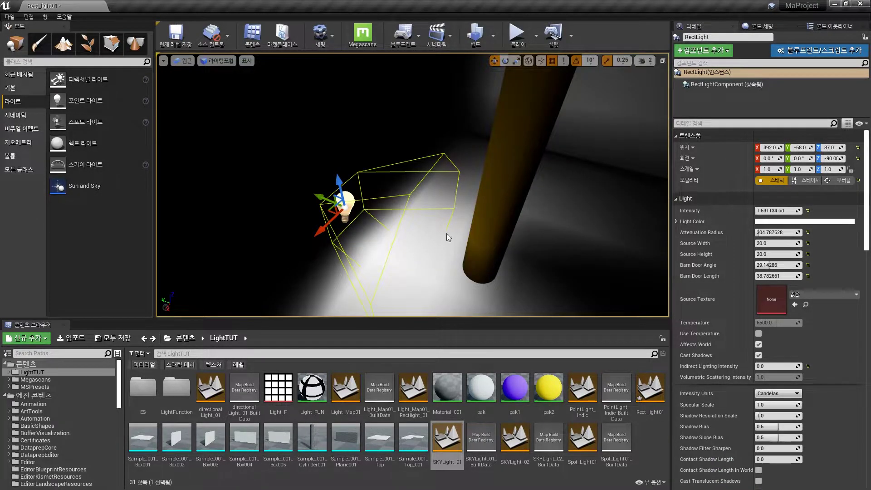
Step: Examine the baked light and shadow on the floor and yellow column from several angles
{"action": "right_click_drag", "start_coordinate": [446, 233], "coordinate": [392, 263]}
{"action": "right_click_drag", "start_coordinate": [504, 187], "coordinate": [500, 190]}
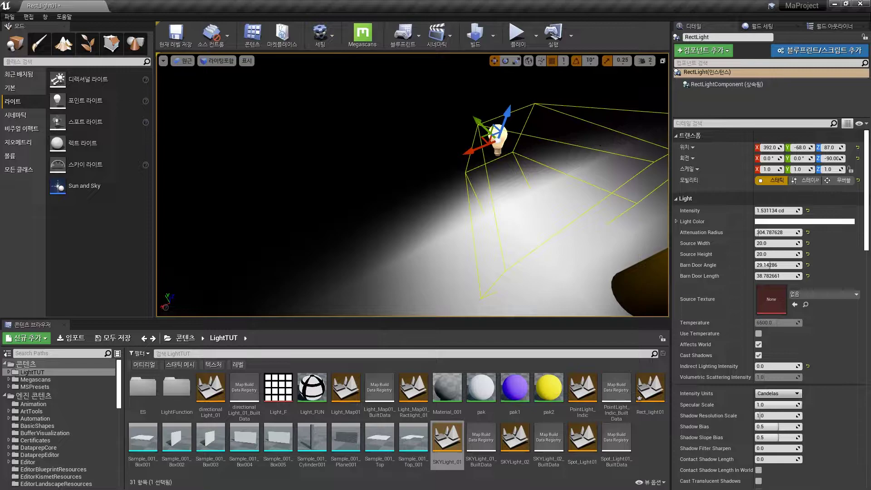
{"action": "right_click_drag", "start_coordinate": [484, 219], "coordinate": [424, 213]}
{"action": "right_click_drag", "start_coordinate": [372, 238], "coordinate": [421, 231]}
{"action": "right_click_drag", "start_coordinate": [379, 149], "coordinate": [367, 167]}
{"action": "right_click_drag", "start_coordinate": [417, 282], "coordinate": [436, 272]}
{"action": "right_click_drag", "start_coordinate": [426, 194], "coordinate": [384, 214]}
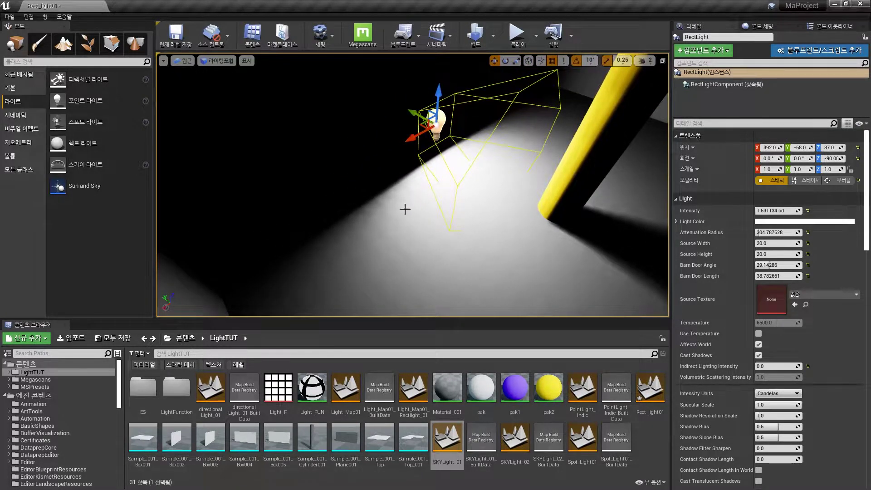
{"action": "right_click_drag", "start_coordinate": [512, 218], "coordinate": [529, 215]}
{"action": "mouse_move", "coordinate": [394, 234]}
{"action": "right_mouse_down"}
{"action": "mouse_move", "coordinate": [371, 242]}
{"action": "mouse_move", "coordinate": [393, 234]}
{"action": "right_mouse_up"}
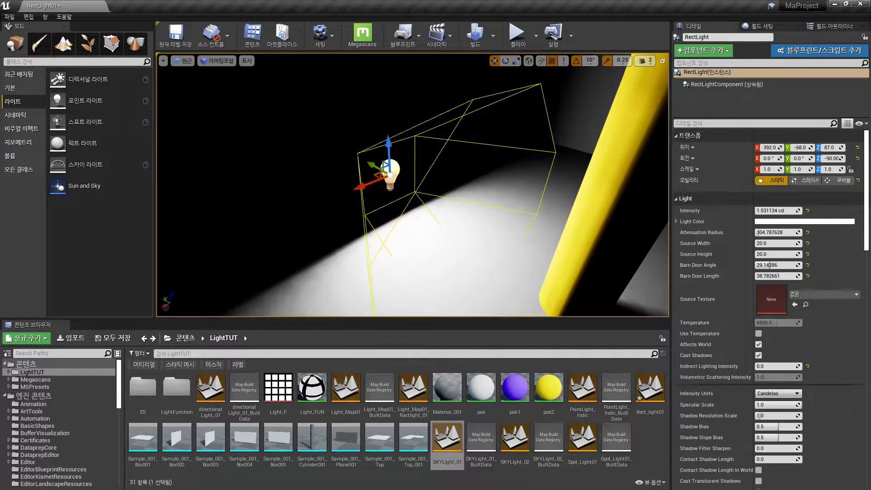
{"action": "mouse_move", "coordinate": [394, 234]}
{"action": "right_mouse_down"}
{"action": "mouse_move", "coordinate": [379, 240]}
{"action": "mouse_move", "coordinate": [365, 229]}
{"action": "mouse_move", "coordinate": [367, 254]}
{"action": "mouse_move", "coordinate": [385, 238]}
{"action": "right_mouse_up"}
{"action": "mouse_move", "coordinate": [473, 250]}
{"action": "right_mouse_down"}
{"action": "mouse_move", "coordinate": [495, 249]}
{"action": "mouse_move", "coordinate": [490, 257]}
{"action": "mouse_move", "coordinate": [492, 247]}
{"action": "mouse_move", "coordinate": [475, 250]}
{"action": "right_mouse_up"}
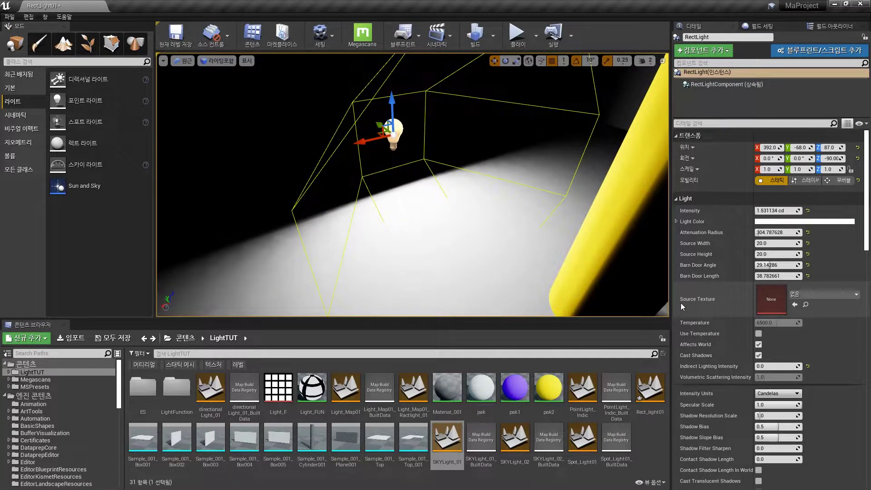
{"action": "right_click_drag", "start_coordinate": [450, 215], "coordinate": [503, 203]}
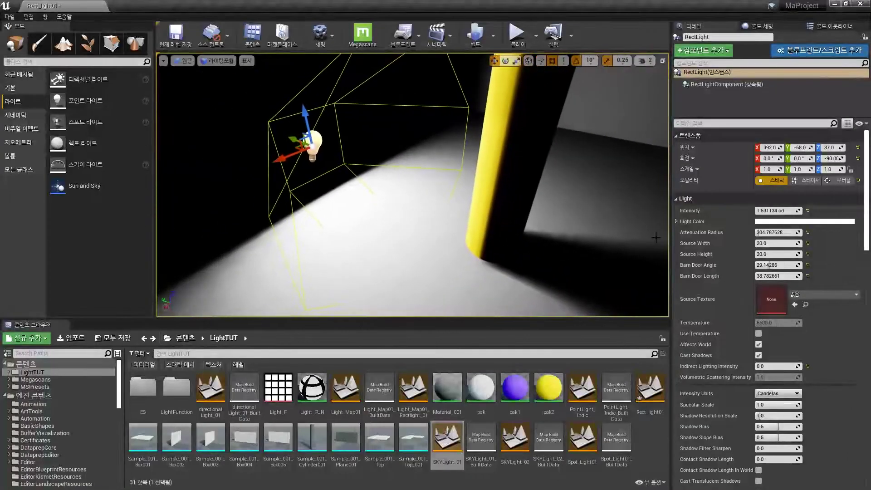
Step: Assign light profile texture 1 as the rect light's Source Texture and set its mobility to Movable
{"action": "left_click", "coordinate": [826, 295]}
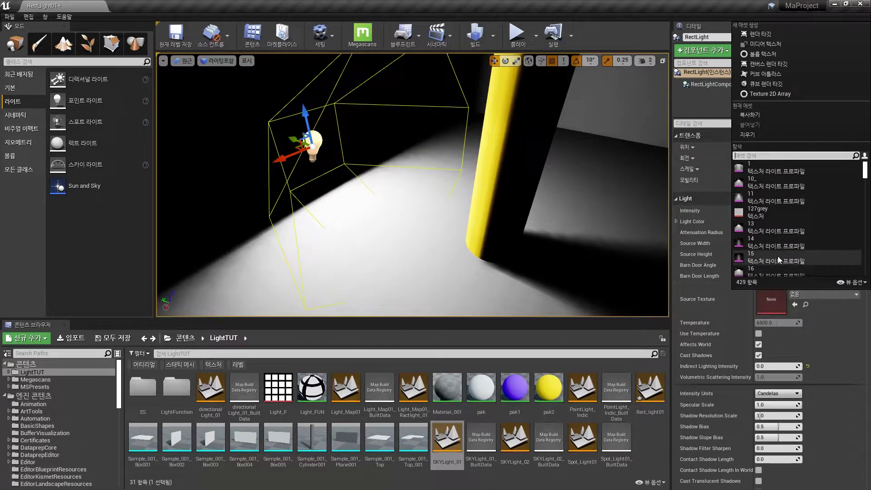
{"action": "left_click", "coordinate": [769, 173]}
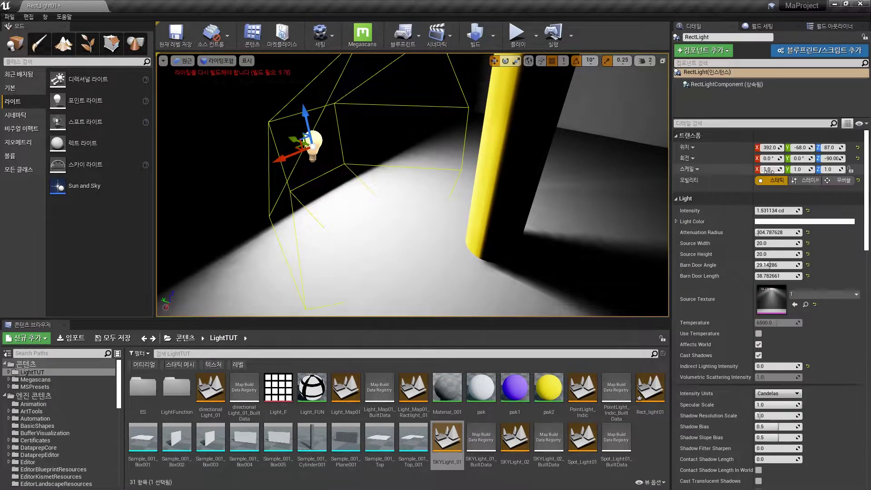
{"action": "left_click", "coordinate": [843, 180]}
Step: Move the movable rect light to about Y -72
{"action": "right_click_drag", "start_coordinate": [281, 163], "coordinate": [284, 161]}
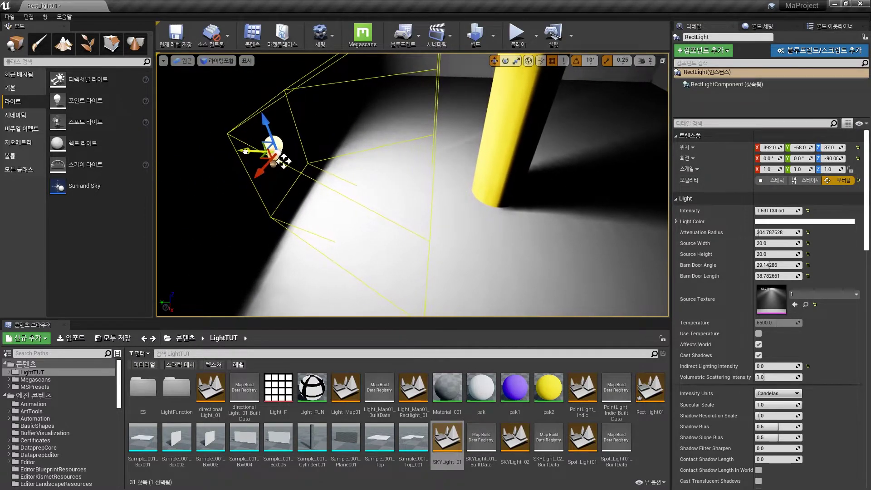
{"action": "left_click_drag", "start_coordinate": [248, 155], "coordinate": [264, 155]}
{"action": "right_click_drag", "start_coordinate": [418, 192], "coordinate": [385, 183]}
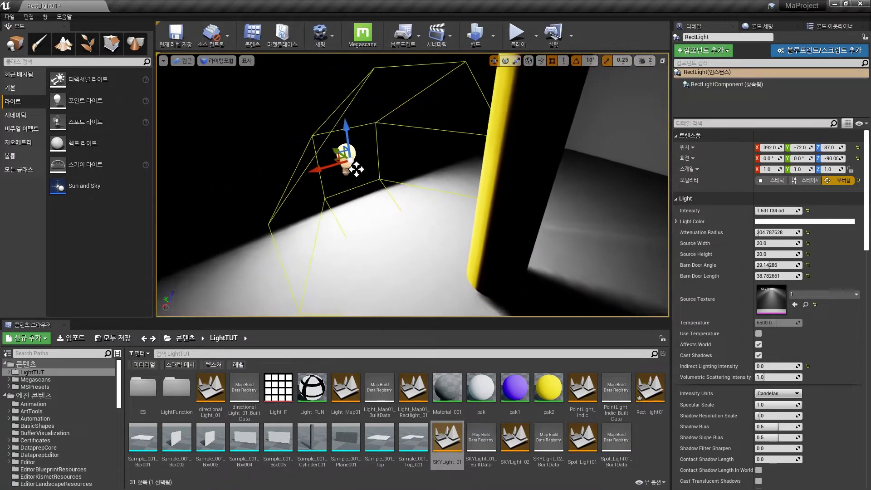
Step: Set the textured rect light's mobility to Stationary and build the level's lighting
{"action": "left_click", "coordinate": [806, 180]}
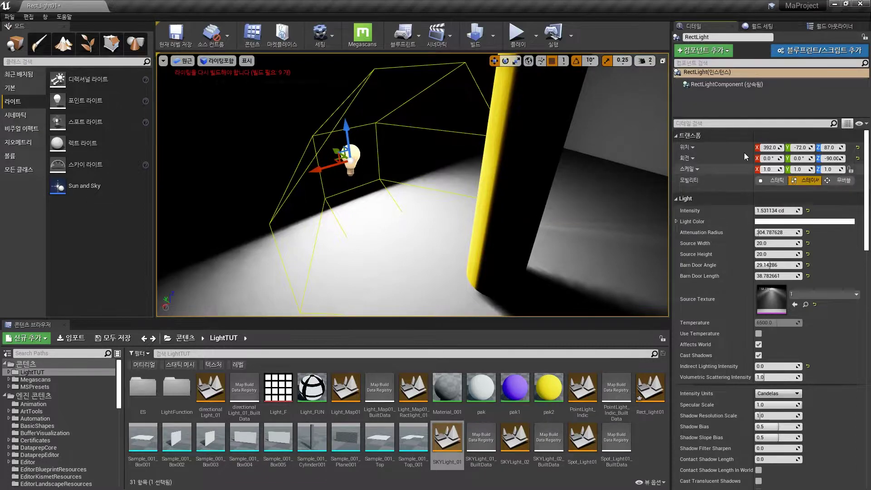
{"action": "left_click", "coordinate": [475, 36]}
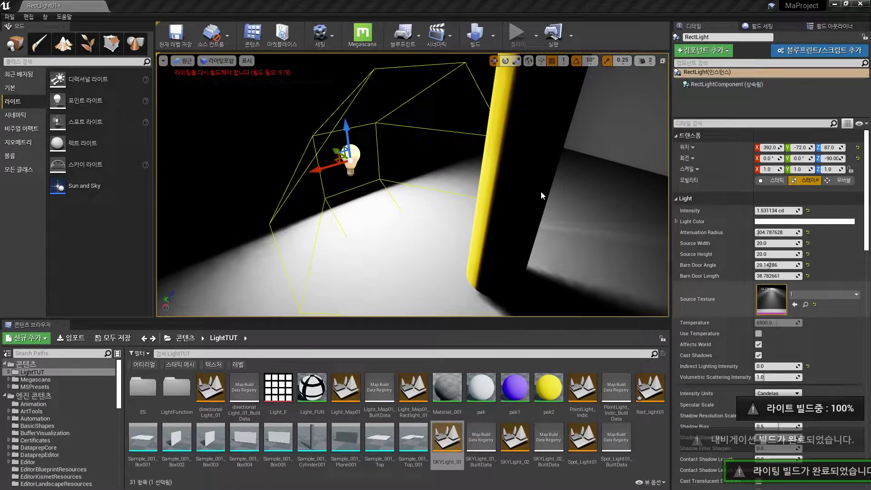
{"action": "mouse_move", "coordinate": [538, 193]}
{"action": "right_mouse_down"}
{"action": "mouse_move", "coordinate": [534, 236]}
{"action": "mouse_move", "coordinate": [540, 192]}
{"action": "right_mouse_up"}
Step: Move the rect light to about Y -55 to check the textured lighting in the room
{"action": "left_click_drag", "start_coordinate": [283, 153], "coordinate": [227, 151]}
{"action": "right_click_drag", "start_coordinate": [281, 182], "coordinate": [236, 192]}
{"action": "right_click_drag", "start_coordinate": [541, 161], "coordinate": [552, 165]}
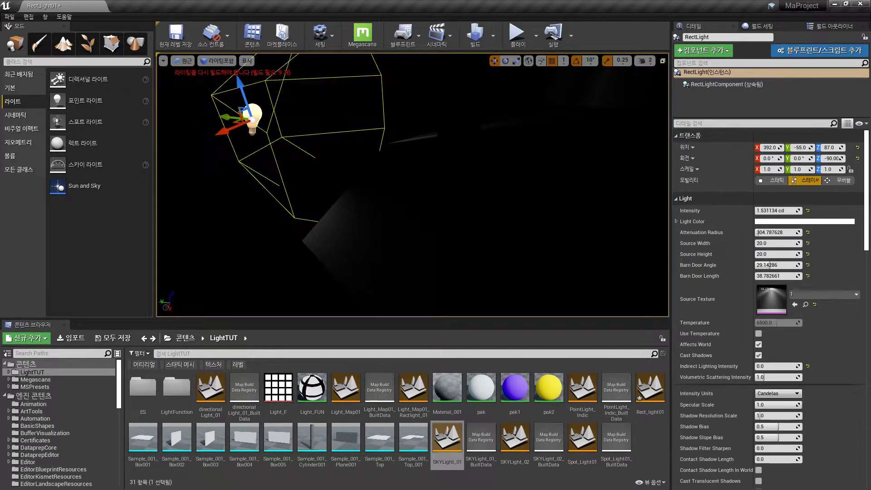
Step: Replace the rect light's Source Texture with the AICON-Green face texture and check the tinted light on the floor
{"action": "left_click", "coordinate": [830, 293]}
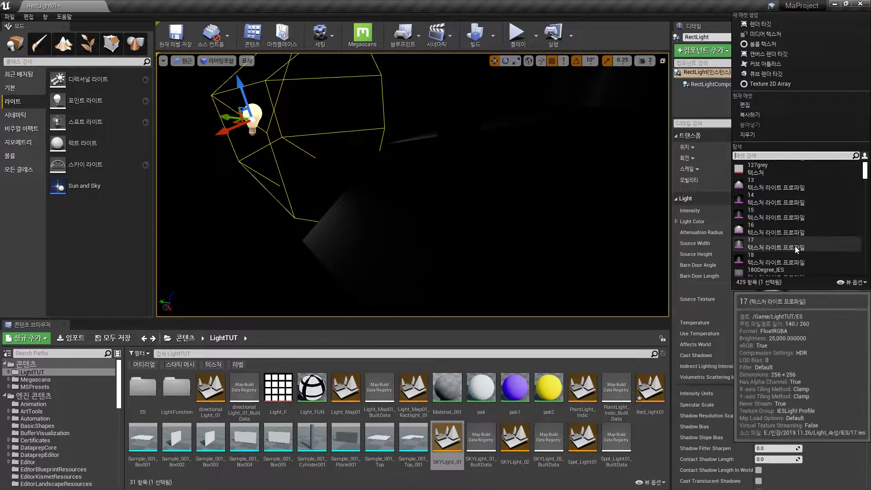
{"action": "scroll", "coordinate": [794, 246], "scroll_direction": "down", "scroll_amount": 4}
{"action": "scroll", "coordinate": [794, 247], "scroll_direction": "down", "scroll_amount": 10}
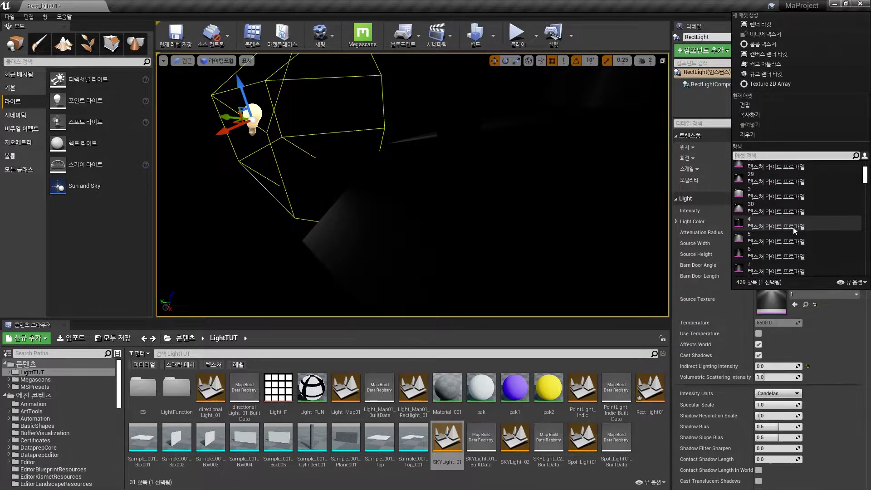
{"action": "left_click", "coordinate": [795, 227]}
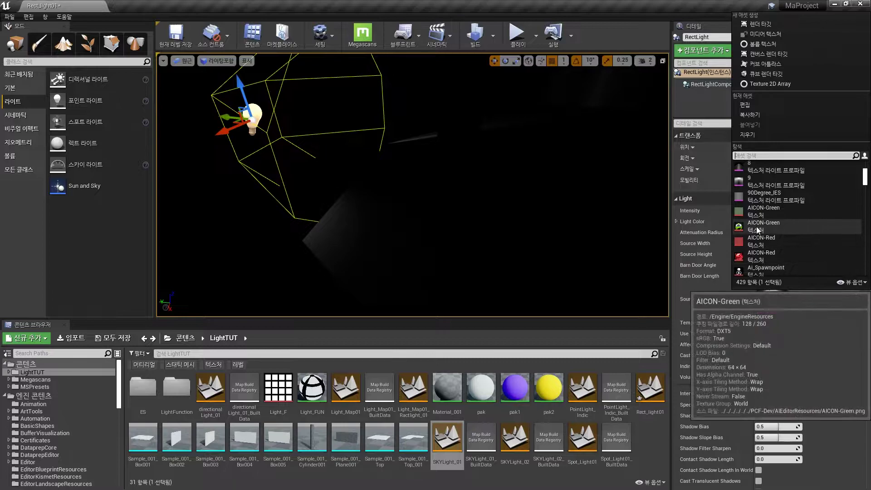
{"action": "right_click_drag", "start_coordinate": [498, 195], "coordinate": [570, 196]}
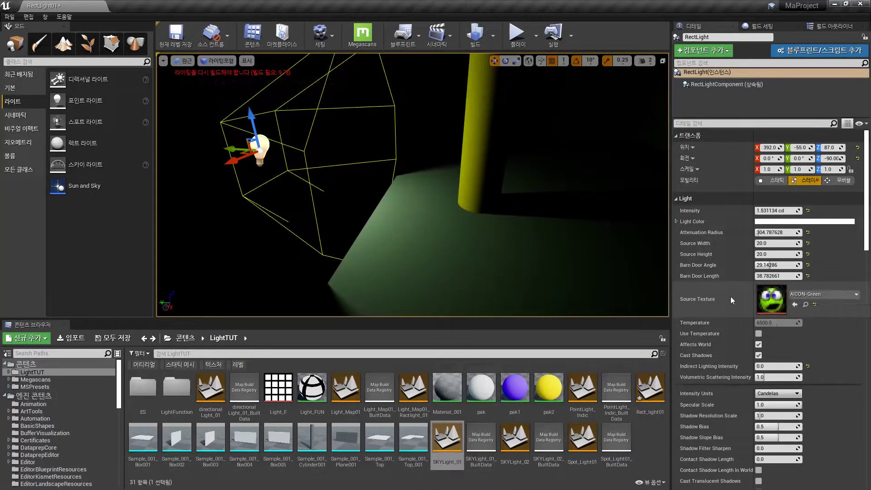
{"action": "mouse_move", "coordinate": [580, 227]}
{"action": "right_mouse_down"}
{"action": "mouse_move", "coordinate": [564, 227]}
{"action": "mouse_move", "coordinate": [585, 225]}
{"action": "mouse_move", "coordinate": [567, 238]}
{"action": "mouse_move", "coordinate": [575, 221]}
{"action": "mouse_move", "coordinate": [558, 222]}
{"action": "mouse_move", "coordinate": [581, 218]}
{"action": "mouse_move", "coordinate": [578, 231]}
{"action": "right_mouse_up"}
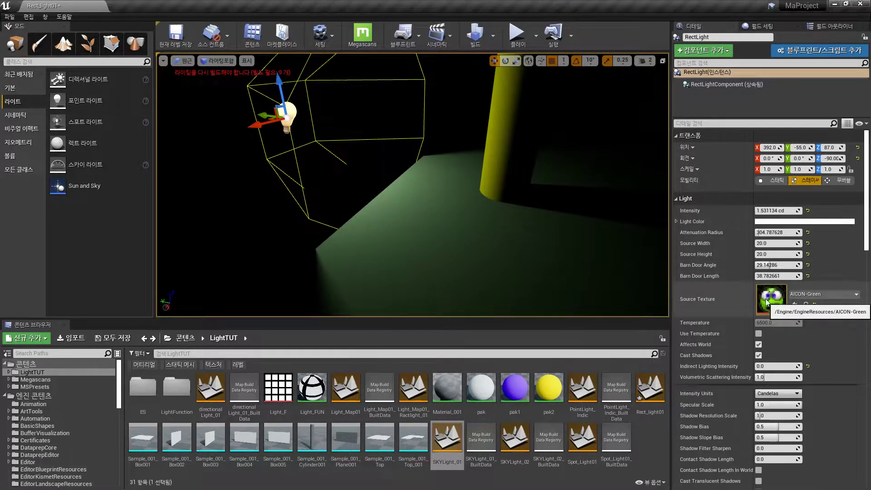
{"action": "right_click_drag", "start_coordinate": [500, 217], "coordinate": [478, 222]}
Step: Try the AICON-Red face texture and the plain AICON-Red texture as the rect light's Source Texture
{"action": "left_click", "coordinate": [826, 294]}
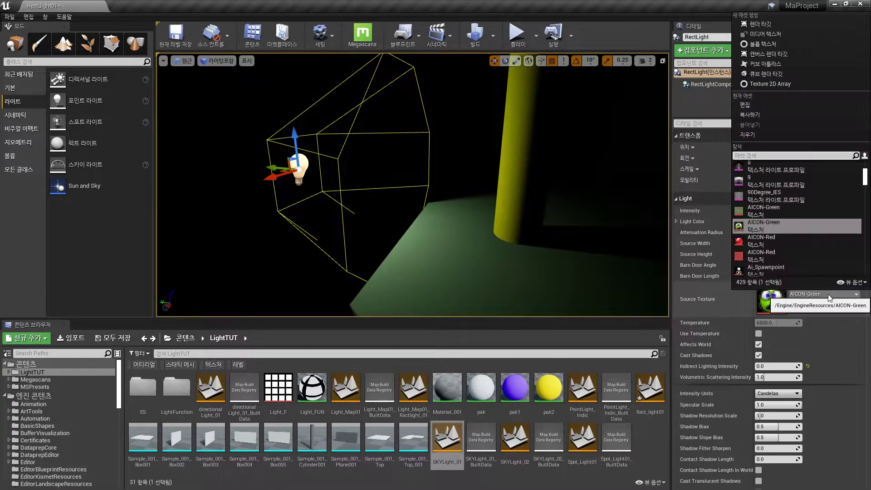
{"action": "left_click", "coordinate": [764, 241]}
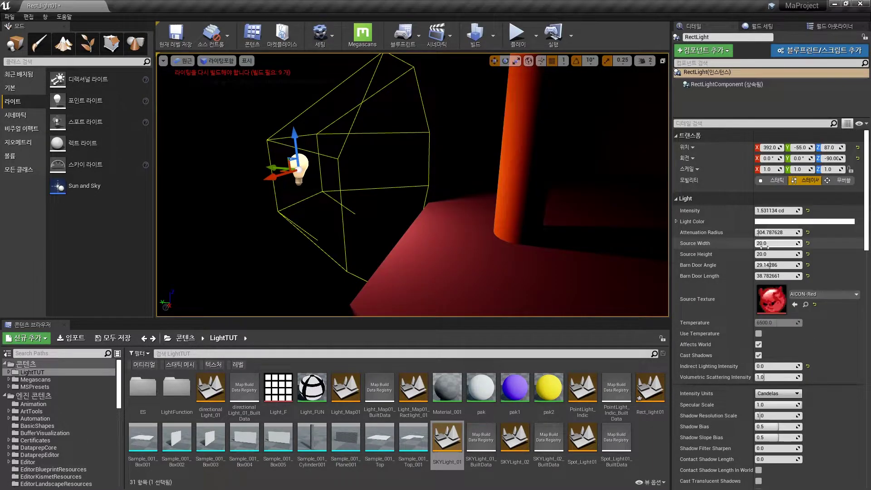
{"action": "left_click", "coordinate": [812, 294]}
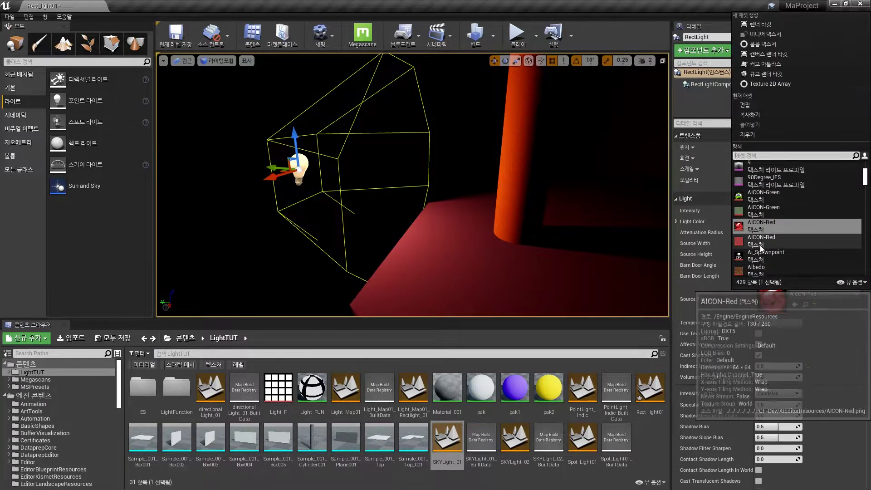
{"action": "left_click", "coordinate": [760, 244]}
Step: Apply the AnalogHat texture as the rect light's Source Texture and inspect the light it casts on the floor
{"action": "left_click", "coordinate": [817, 294]}
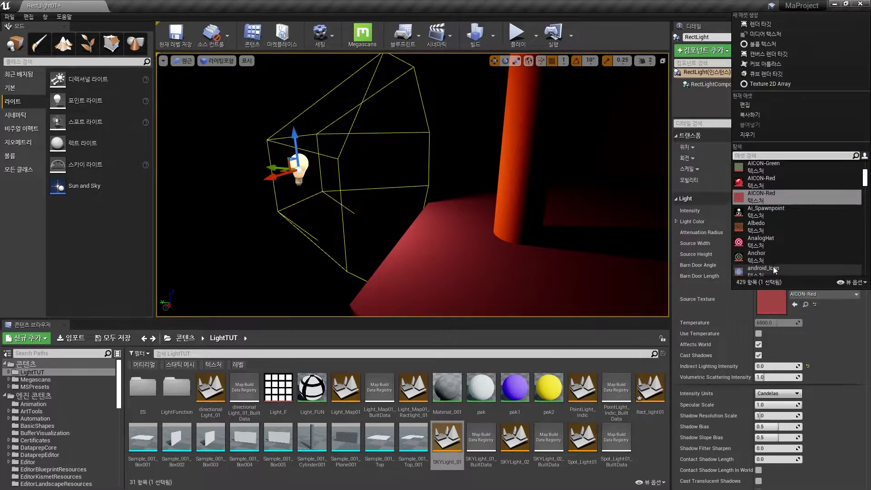
{"action": "left_click", "coordinate": [751, 243]}
{"action": "right_click_drag", "start_coordinate": [480, 218], "coordinate": [456, 252]}
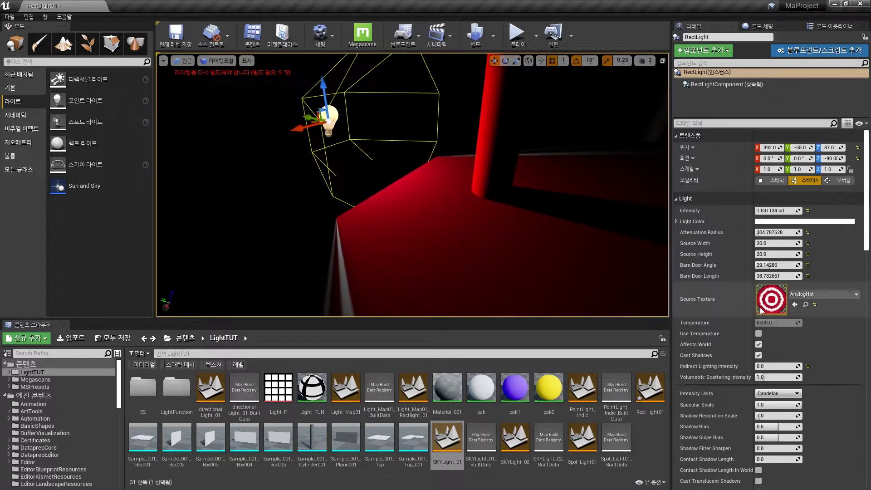
{"action": "right_click_drag", "start_coordinate": [435, 204], "coordinate": [412, 231]}
{"action": "right_click_drag", "start_coordinate": [504, 235], "coordinate": [456, 229]}
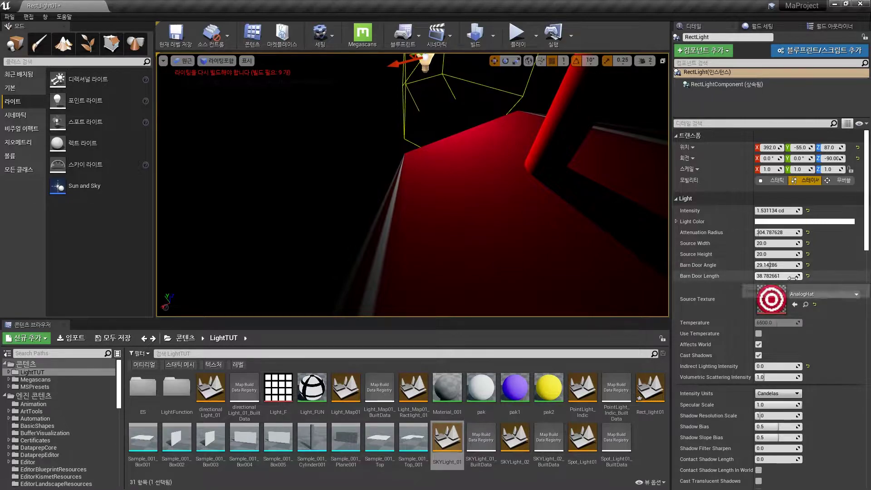
Step: Reduce the rect light's Barn Door Length to 0 and raise its Barn Door Angle to 90
{"action": "left_click_drag", "start_coordinate": [795, 275], "coordinate": [767, 276]}
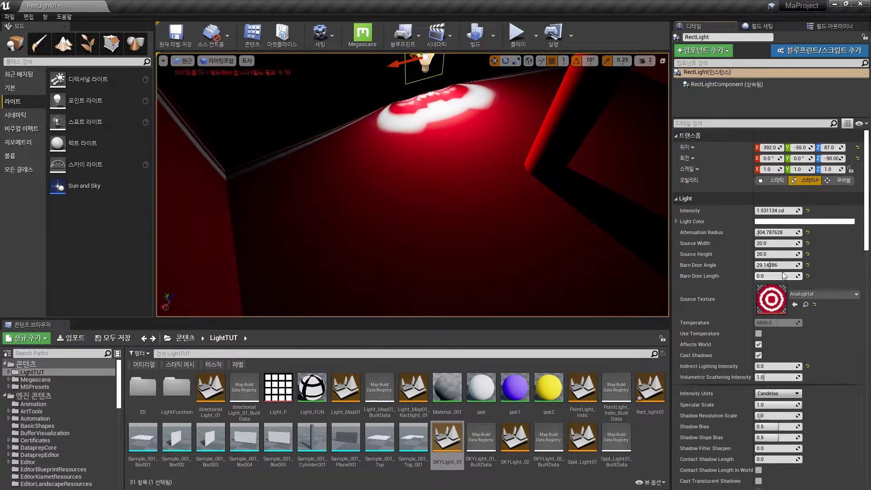
{"action": "mouse_move", "coordinate": [413, 182]}
{"action": "right_mouse_down"}
{"action": "mouse_move", "coordinate": [381, 145]}
{"action": "mouse_move", "coordinate": [388, 179]}
{"action": "mouse_move", "coordinate": [410, 179]}
{"action": "mouse_move", "coordinate": [401, 168]}
{"action": "mouse_move", "coordinate": [412, 184]}
{"action": "right_mouse_up"}
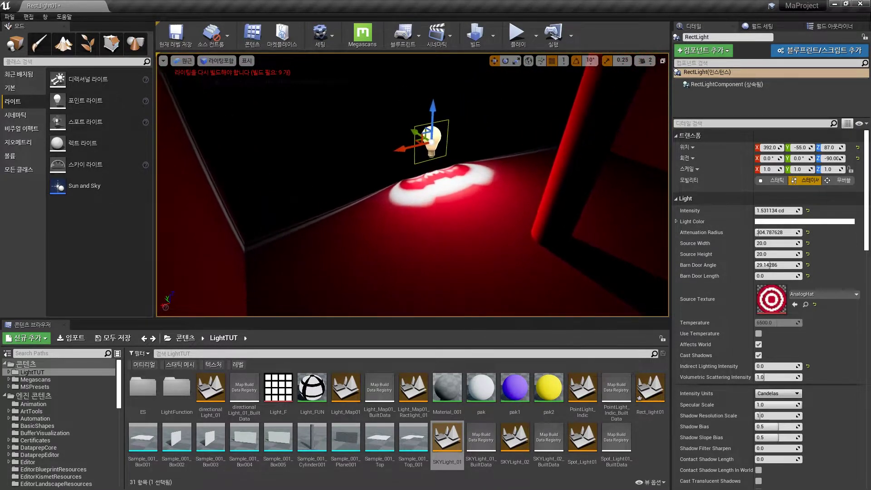
{"action": "left_click_drag", "start_coordinate": [796, 265], "coordinate": [816, 265]}
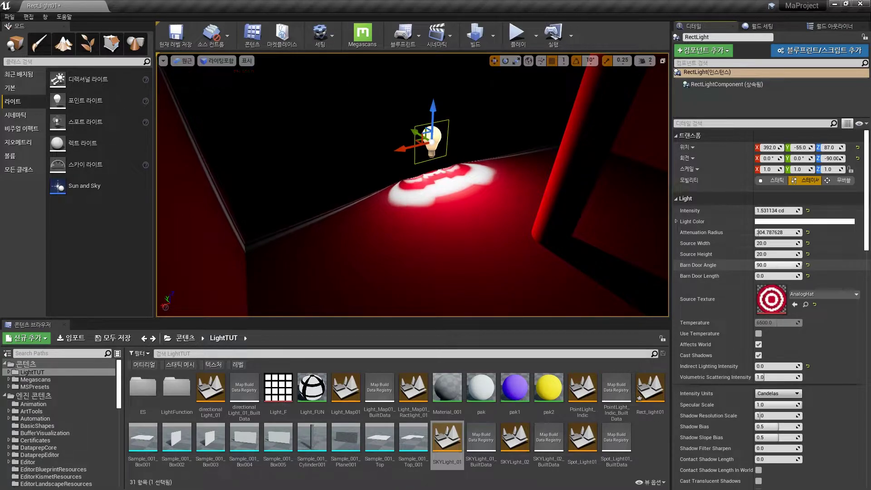
Step: Try the android_icon and Ai_Spawnpoint textures as the rect light's Source Texture, checking the pattern on the floor
{"action": "left_click", "coordinate": [821, 294]}
{"action": "left_click", "coordinate": [758, 255]}
{"action": "right_click_drag", "start_coordinate": [412, 184], "coordinate": [413, 184]}
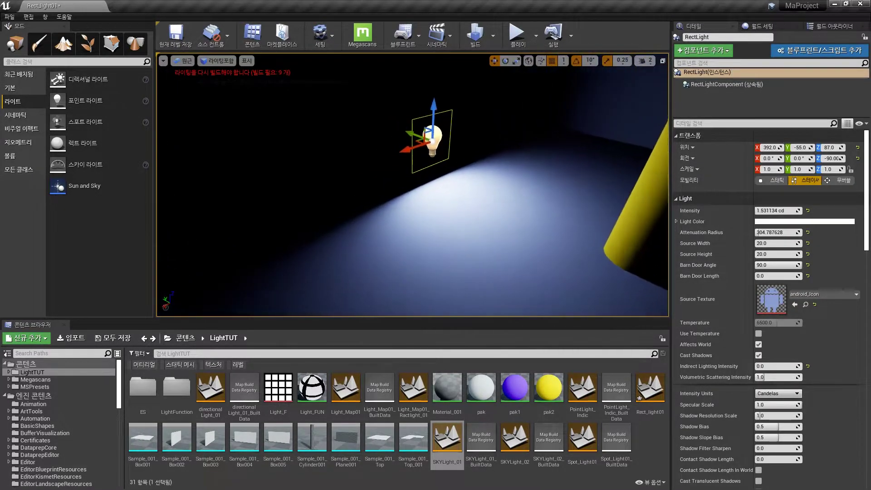
{"action": "right_click_drag", "start_coordinate": [470, 225], "coordinate": [496, 222]}
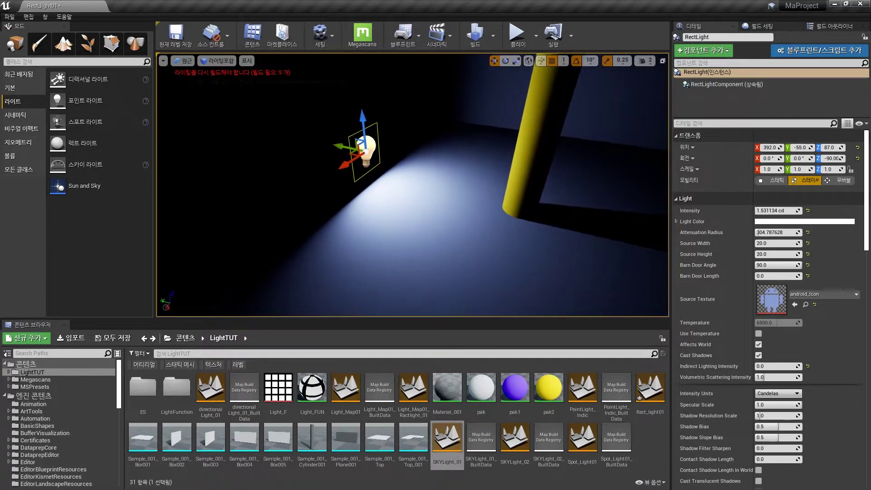
{"action": "left_click", "coordinate": [821, 294]}
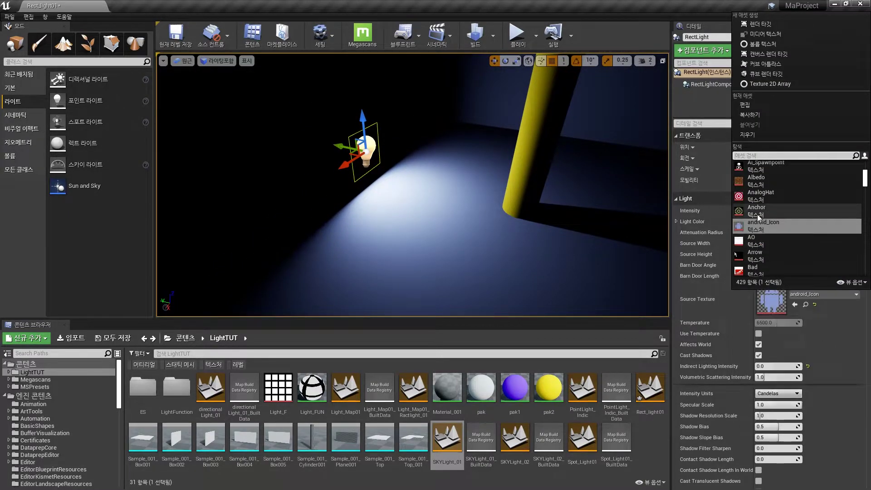
{"action": "scroll", "coordinate": [758, 206], "scroll_direction": "up", "scroll_amount": 2}
{"action": "left_click", "coordinate": [758, 196]}
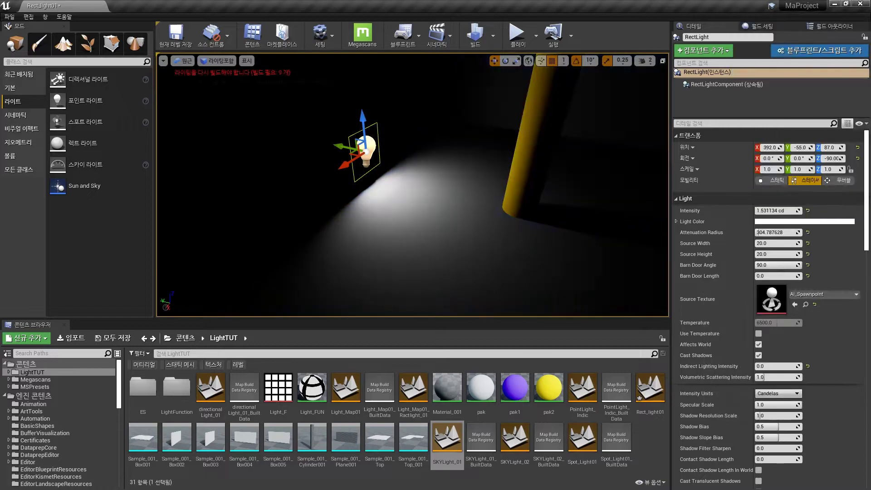
Step: Switch the Source Texture back to the AICON-Green face and inspect its projection on the floor up close
{"action": "left_click", "coordinate": [822, 294]}
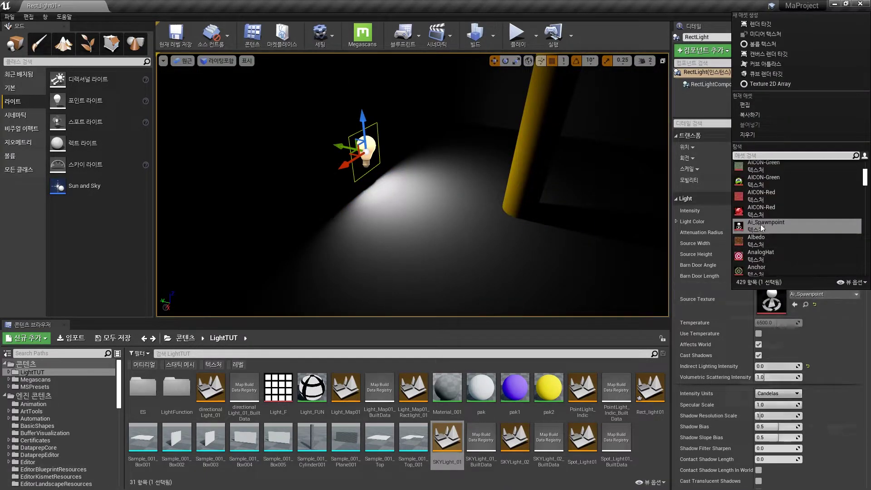
{"action": "left_click", "coordinate": [757, 181]}
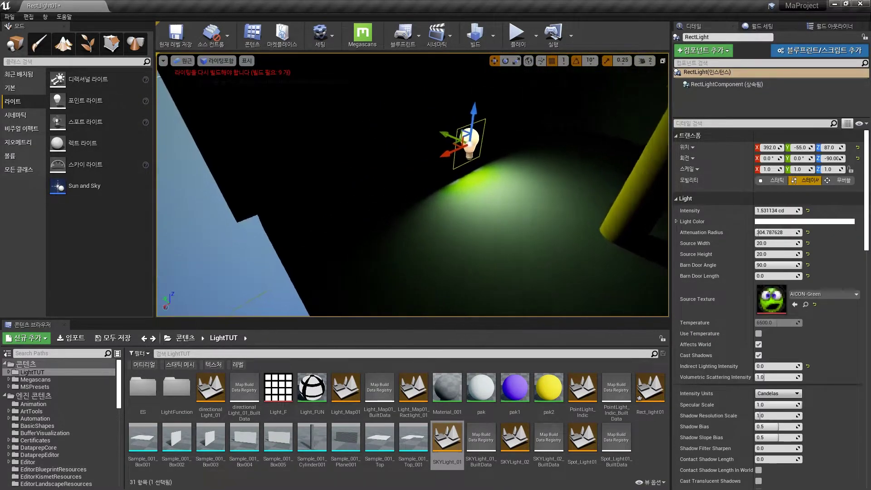
{"action": "scroll", "coordinate": [413, 185], "scroll_direction": "up", "scroll_amount": 2}
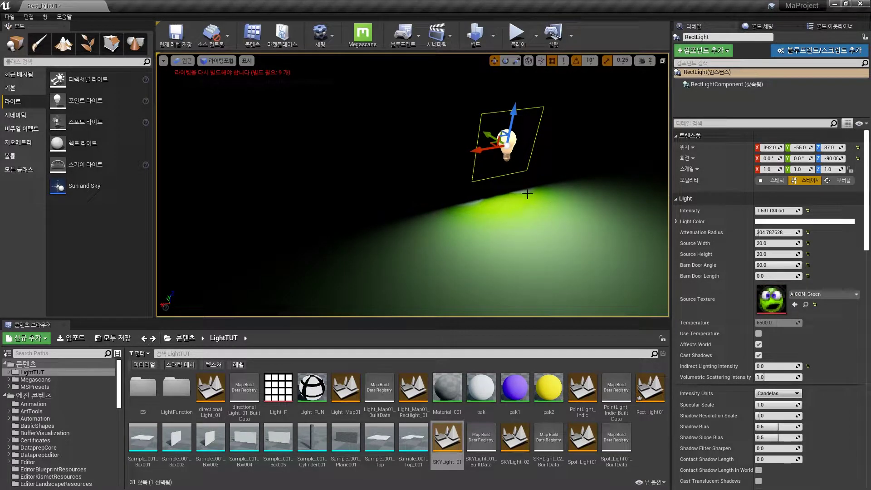
{"action": "right_click_drag", "start_coordinate": [488, 230], "coordinate": [512, 232]}
Step: Try rotating the rect light and undo the rotation
{"action": "key", "text": "e"}
{"action": "left_click_drag", "start_coordinate": [473, 101], "coordinate": [482, 111]}
{"action": "mouse_move", "coordinate": [453, 83]}
{"action": "left_mouse_down"}
{"action": "mouse_move", "coordinate": [498, 84]}
{"action": "mouse_move", "coordinate": [453, 83]}
{"action": "left_mouse_up"}
{"action": "key", "text": "ctrl+z"}
{"action": "right_click_drag", "start_coordinate": [560, 235], "coordinate": [567, 209]}
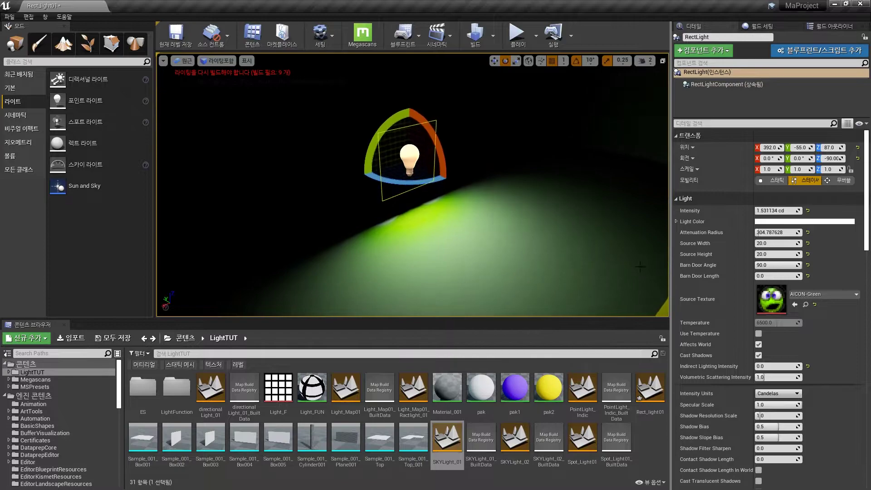
Step: Set the rect light's Source Texture to Bad and increase its Barn Door Length to about 12.24
{"action": "left_click", "coordinate": [827, 293]}
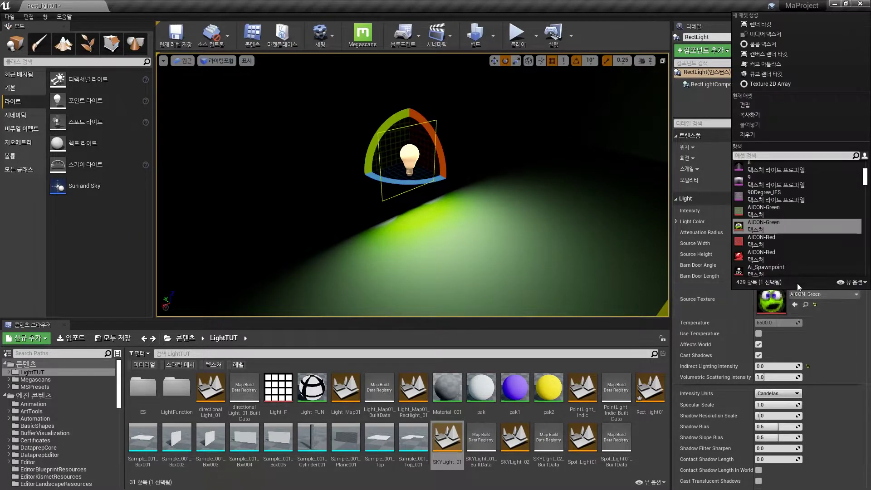
{"action": "scroll", "coordinate": [797, 268], "scroll_direction": "down", "scroll_amount": 2}
{"action": "left_click", "coordinate": [750, 215]}
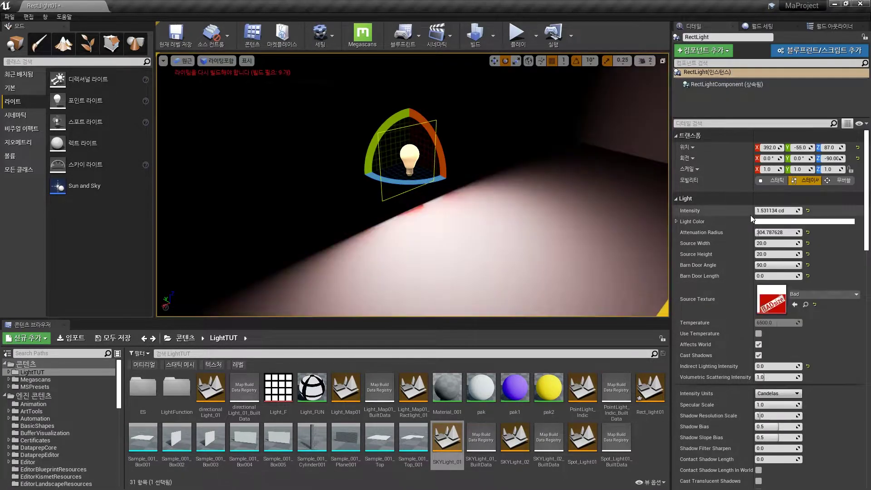
{"action": "mouse_move", "coordinate": [580, 255]}
{"action": "right_mouse_down"}
{"action": "mouse_move", "coordinate": [603, 253]}
{"action": "mouse_move", "coordinate": [594, 253]}
{"action": "right_mouse_up"}
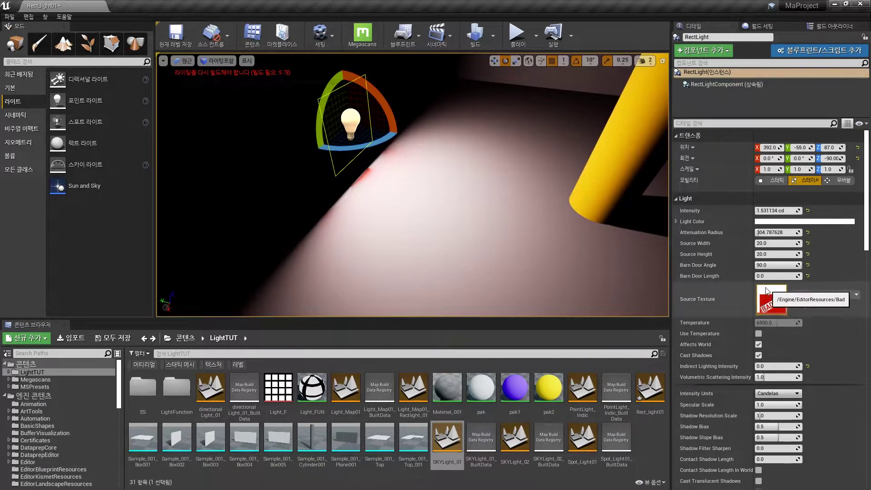
{"action": "left_click_drag", "start_coordinate": [771, 276], "coordinate": [795, 264]}
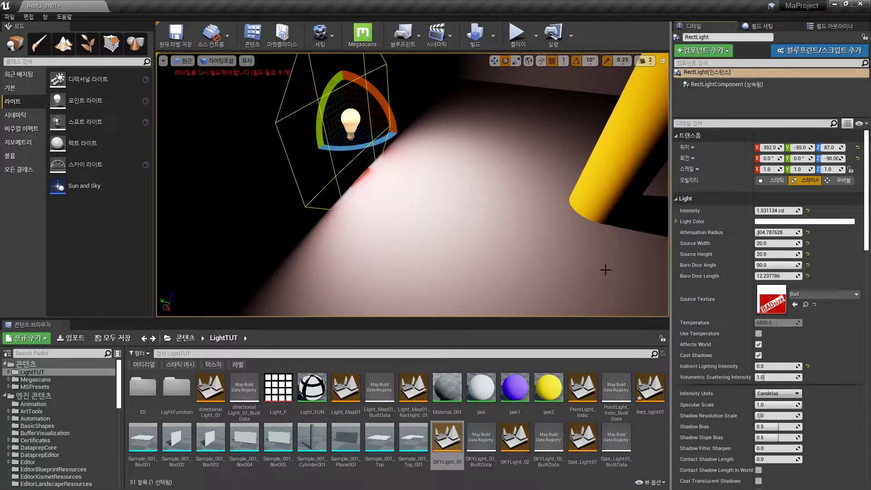
{"action": "right_click_drag", "start_coordinate": [502, 225], "coordinate": [484, 216]}
Step: Set the Indirect Lighting Intensity to 1.0, build the level's lighting and inspect the bounced light on the walls
{"action": "left_click", "coordinate": [781, 366]}
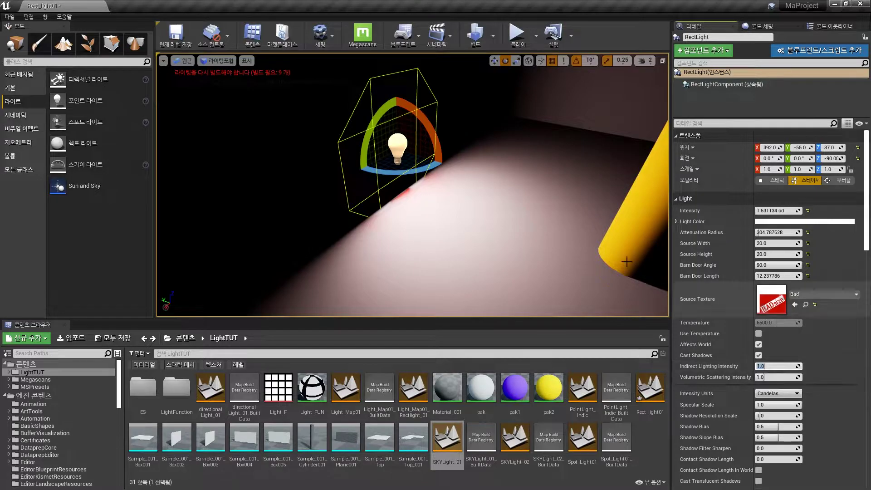
{"action": "right_click_drag", "start_coordinate": [458, 186], "coordinate": [490, 187]}
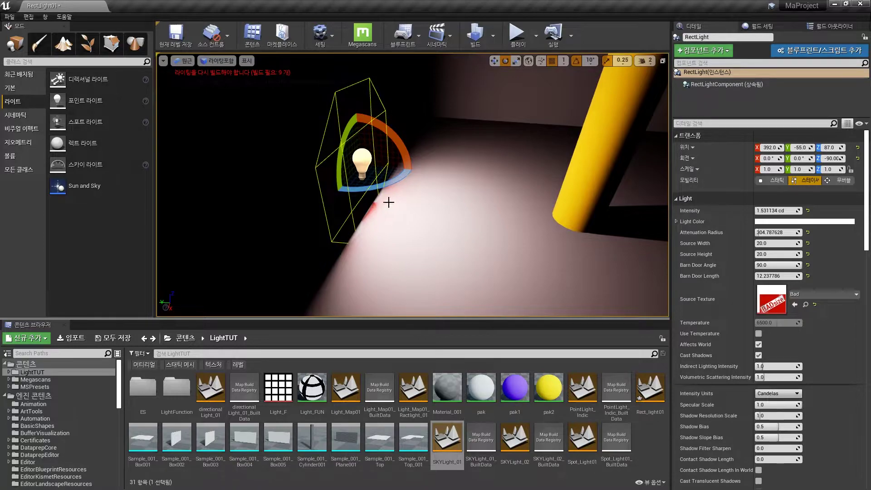
{"action": "left_click_drag", "start_coordinate": [376, 195], "coordinate": [358, 185], "text": "alt"}
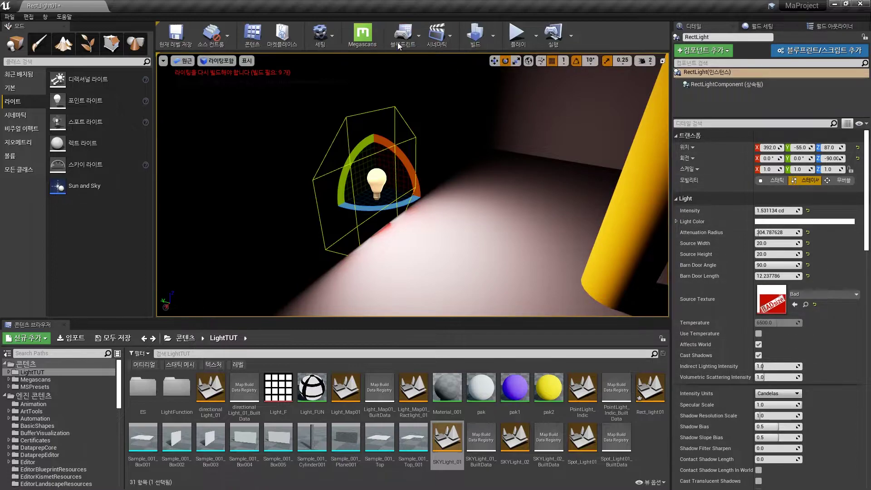
{"action": "left_click", "coordinate": [475, 34]}
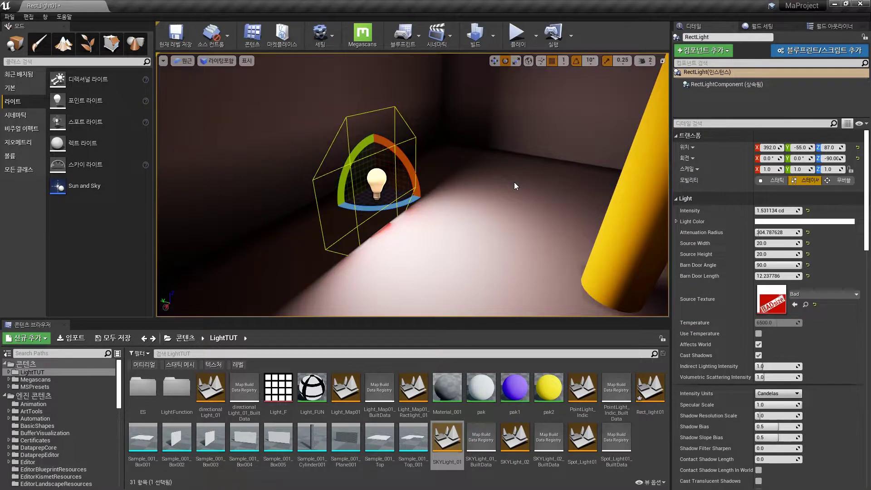
{"action": "right_click_drag", "start_coordinate": [483, 189], "coordinate": [472, 297]}
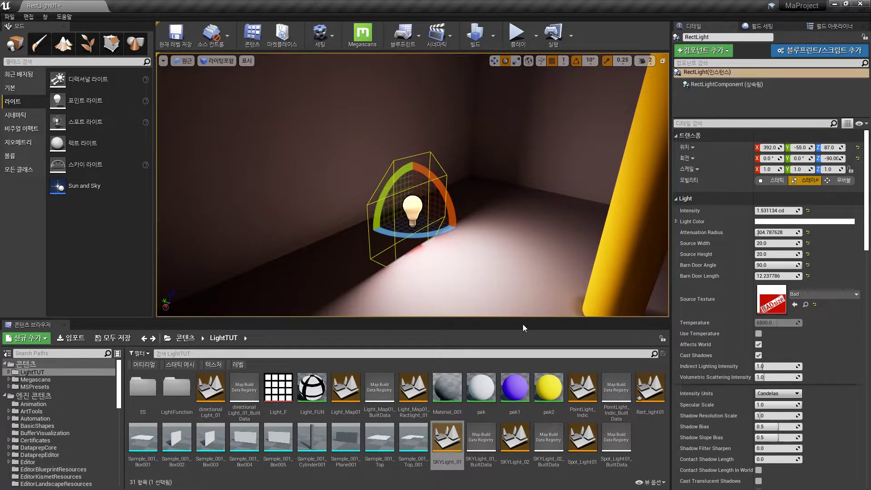
{"action": "right_click_drag", "start_coordinate": [465, 233], "coordinate": [544, 209]}
{"action": "right_click_drag", "start_coordinate": [408, 241], "coordinate": [346, 240]}
{"action": "right_click_drag", "start_coordinate": [299, 202], "coordinate": [283, 200]}
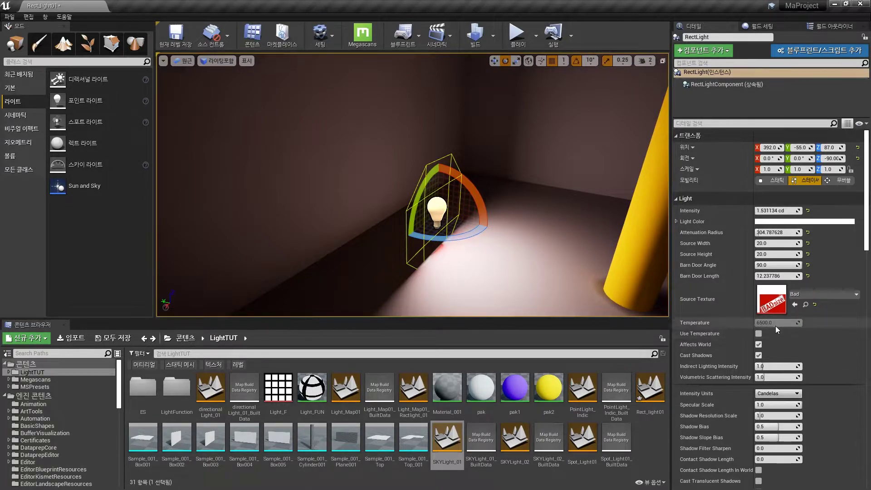
Step: Set the rect light's Indirect Lighting Intensity to 0.5 and rebuild the level's lighting
{"action": "left_click", "coordinate": [778, 366]}
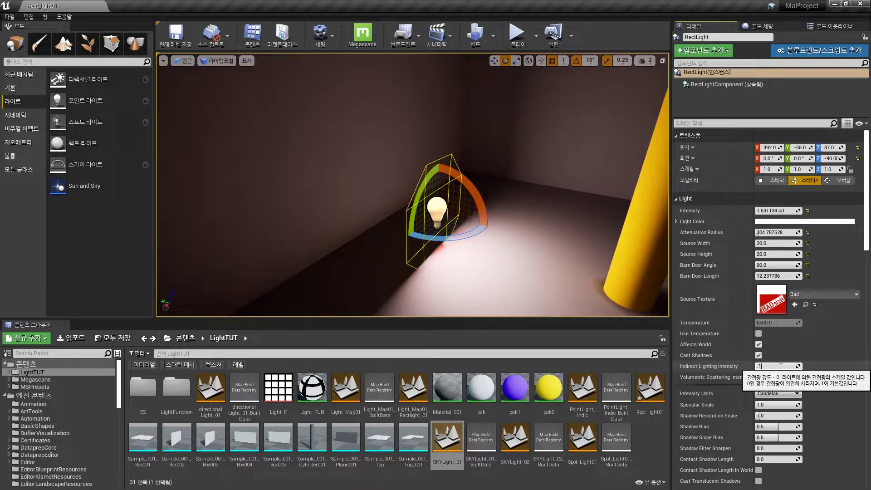
{"action": "type", "text": "0.5"}
{"action": "key", "text": "Return"}
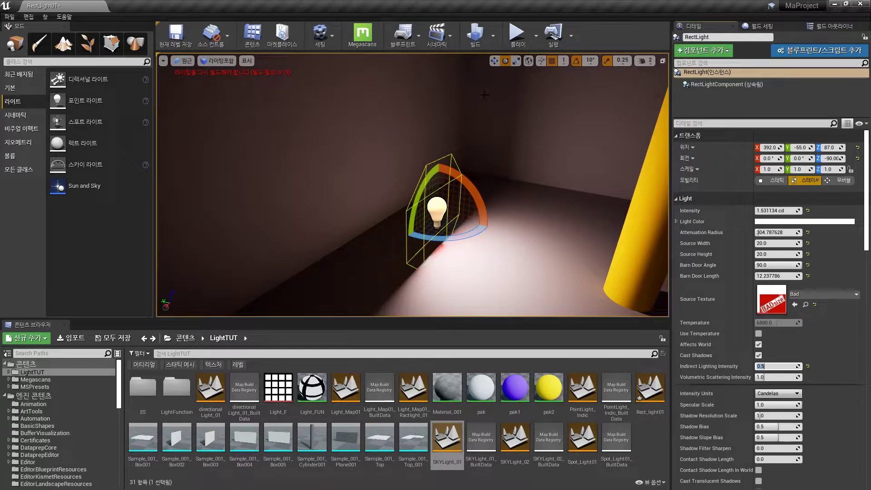
{"action": "left_click", "coordinate": [482, 45]}
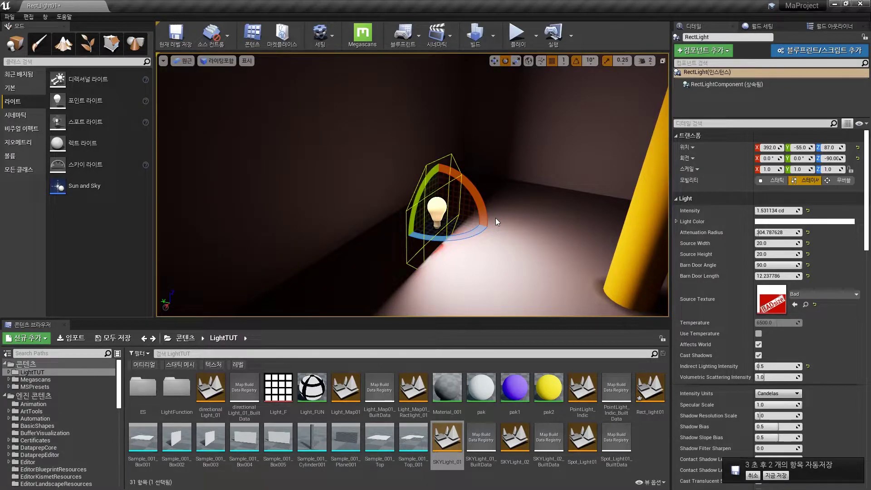
Step: Raise the rect light to Z 97 and check its lighting in the room
{"action": "scroll", "coordinate": [486, 240], "scroll_direction": "up", "scroll_amount": 3}
{"action": "scroll", "coordinate": [478, 247], "scroll_direction": "down", "scroll_amount": 5}
{"action": "key", "text": "w"}
{"action": "right_click_drag", "start_coordinate": [478, 247], "coordinate": [422, 243]}
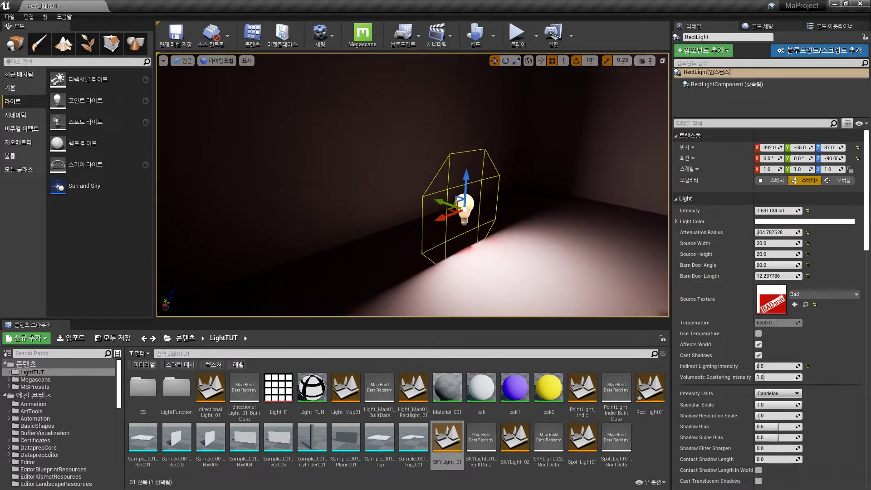
{"action": "left_click_drag", "start_coordinate": [466, 179], "coordinate": [467, 161]}
{"action": "right_click_drag", "start_coordinate": [466, 161], "coordinate": [524, 161]}
{"action": "mouse_move", "coordinate": [439, 160]}
{"action": "left_mouse_down"}
{"action": "mouse_move", "coordinate": [442, 104]}
{"action": "mouse_move", "coordinate": [446, 153]}
{"action": "left_mouse_up"}
{"action": "mouse_move", "coordinate": [446, 153]}
{"action": "right_mouse_down"}
{"action": "mouse_move", "coordinate": [399, 157]}
{"action": "mouse_move", "coordinate": [431, 159]}
{"action": "right_mouse_up"}
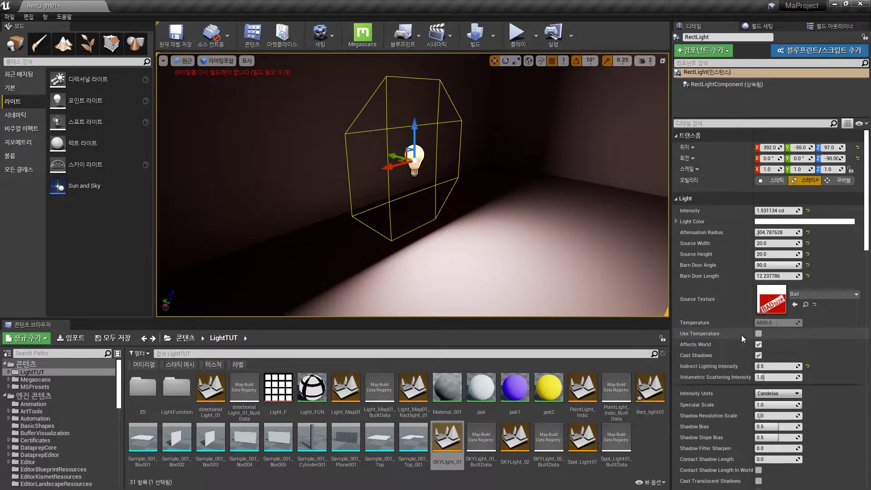
Step: Enable Use Temperature on the rect light and set its Temperature to 2300
{"action": "left_click", "coordinate": [757, 334]}
{"action": "mouse_move", "coordinate": [773, 322]}
{"action": "left_mouse_down"}
{"action": "mouse_move", "coordinate": [792, 323]}
{"action": "mouse_move", "coordinate": [779, 313]}
{"action": "mouse_move", "coordinate": [793, 323]}
{"action": "mouse_move", "coordinate": [762, 324]}
{"action": "left_mouse_up"}
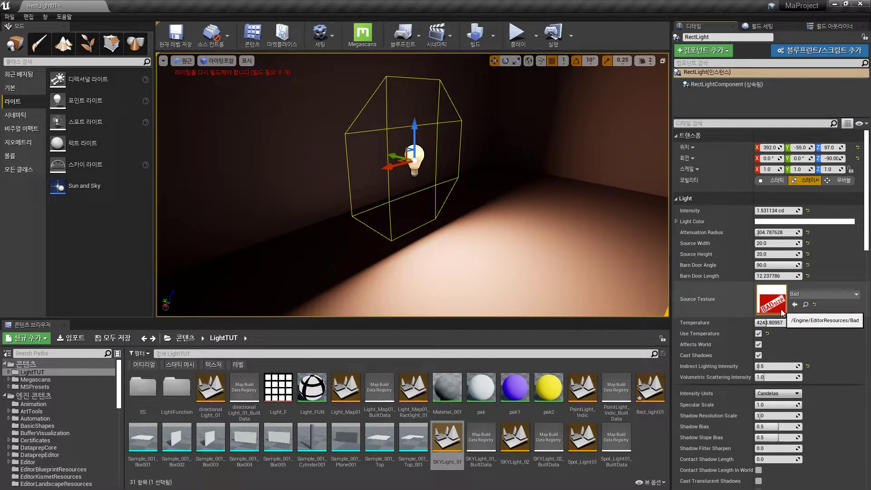
{"action": "left_click_drag", "start_coordinate": [798, 322], "coordinate": [758, 322]}
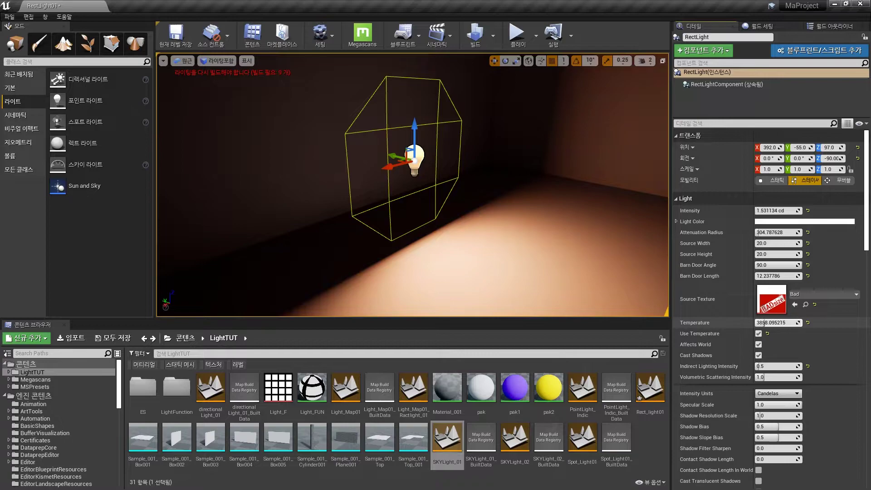
{"action": "left_click", "coordinate": [788, 323]}
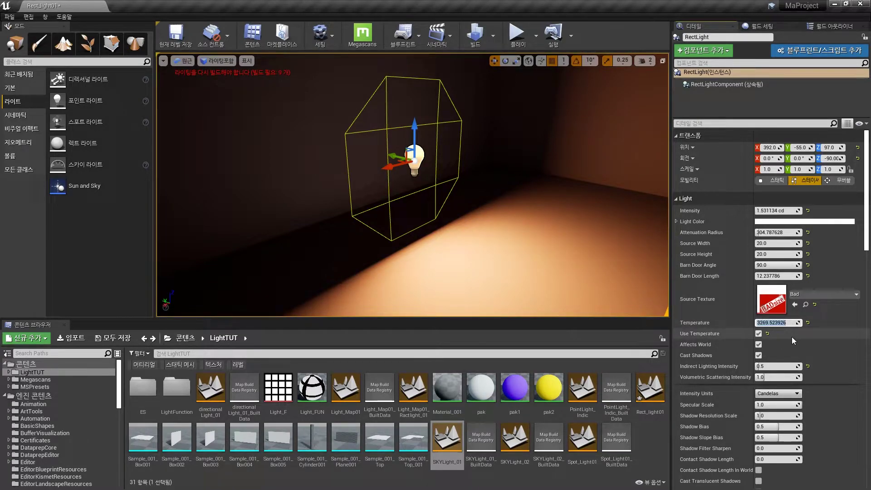
{"action": "type", "text": "2300"}
{"action": "key", "text": "Return"}
Step: Switch the rect light's Source Texture to AICON-Green
{"action": "left_click", "coordinate": [804, 293]}
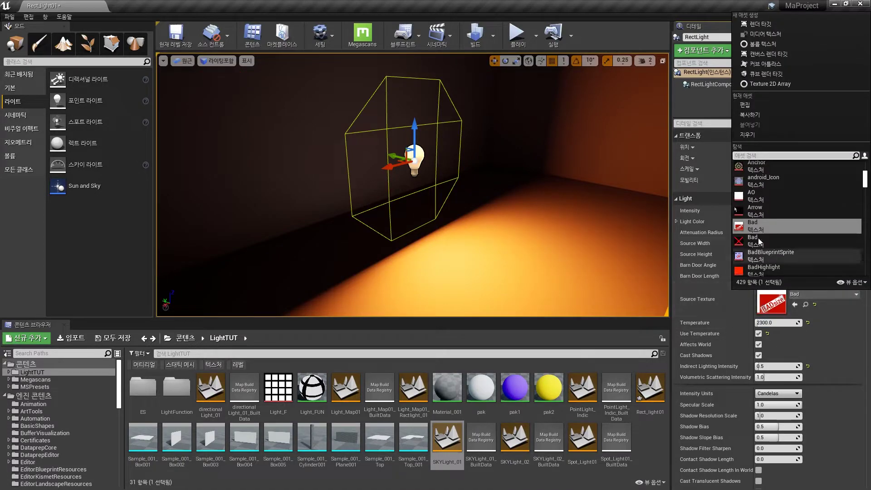
{"action": "scroll", "coordinate": [765, 229], "scroll_direction": "up", "scroll_amount": 3}
{"action": "scroll", "coordinate": [759, 198], "scroll_direction": "up", "scroll_amount": 1}
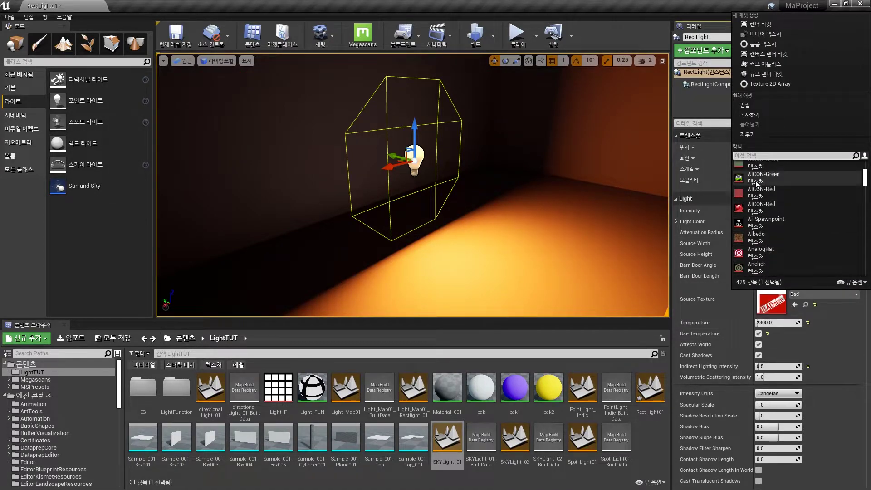
{"action": "left_click", "coordinate": [761, 181]}
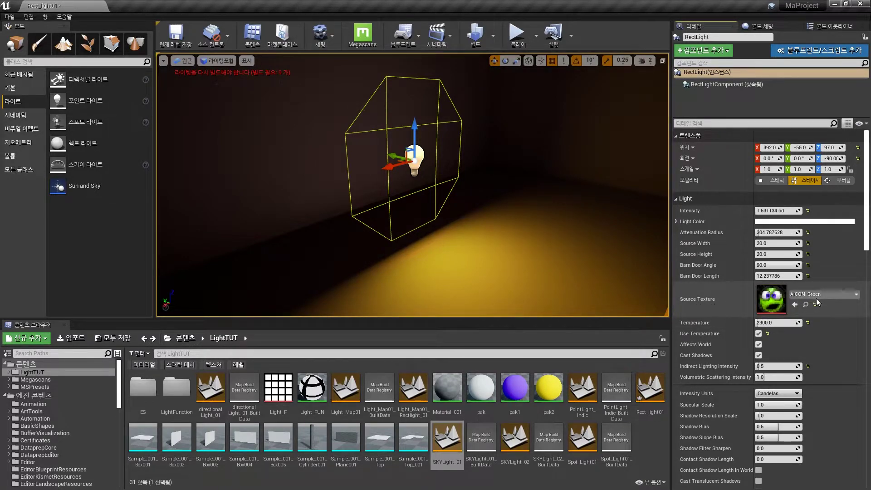
Step: Clear the rect light's Source Texture and check the untextured light on the floor
{"action": "left_click", "coordinate": [836, 294]}
{"action": "left_click", "coordinate": [748, 135]}
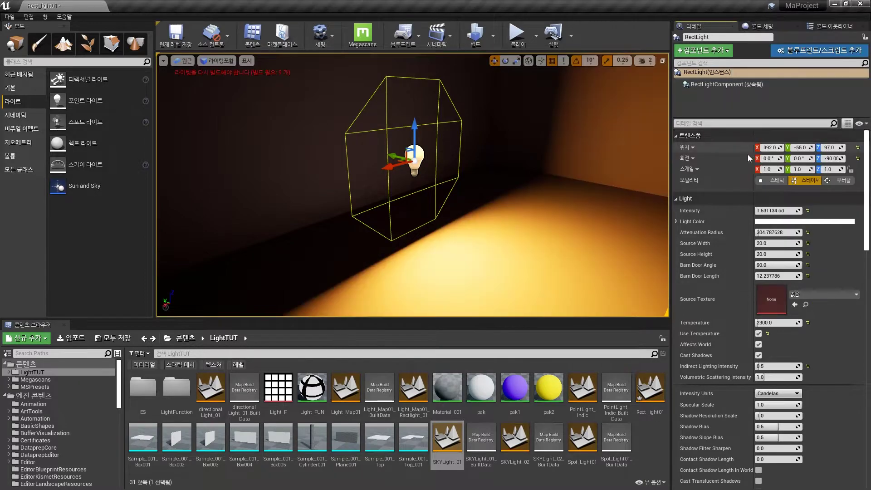
{"action": "mouse_move", "coordinate": [548, 222]}
{"action": "right_mouse_down"}
{"action": "mouse_move", "coordinate": [503, 229]}
{"action": "mouse_move", "coordinate": [462, 220]}
{"action": "mouse_move", "coordinate": [544, 223]}
{"action": "right_mouse_up"}
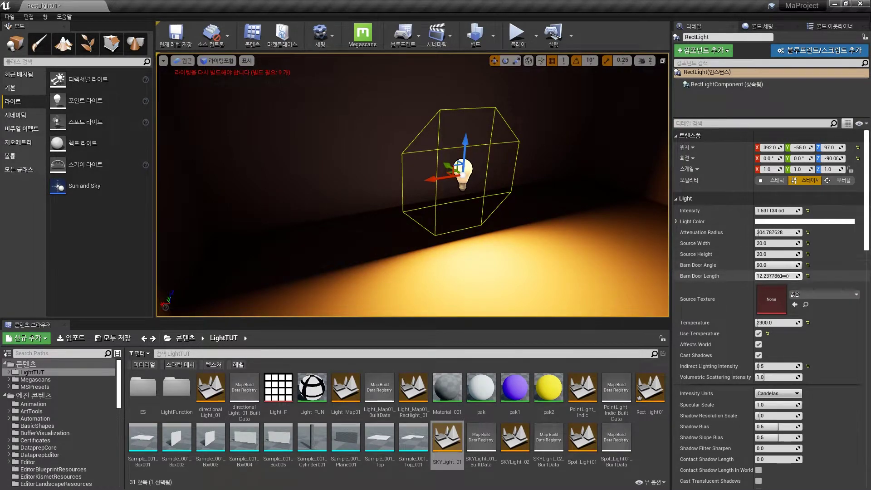
Step: Shorten the rect light's Barn Door Length to about 1.75 and check the light spread from several angles
{"action": "left_click_drag", "start_coordinate": [779, 276], "coordinate": [748, 275]}
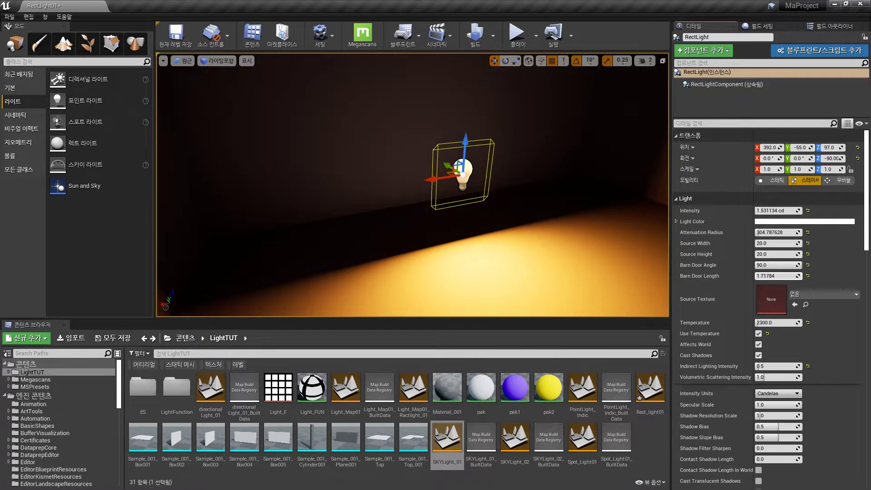
{"action": "right_click_drag", "start_coordinate": [485, 202], "coordinate": [488, 163]}
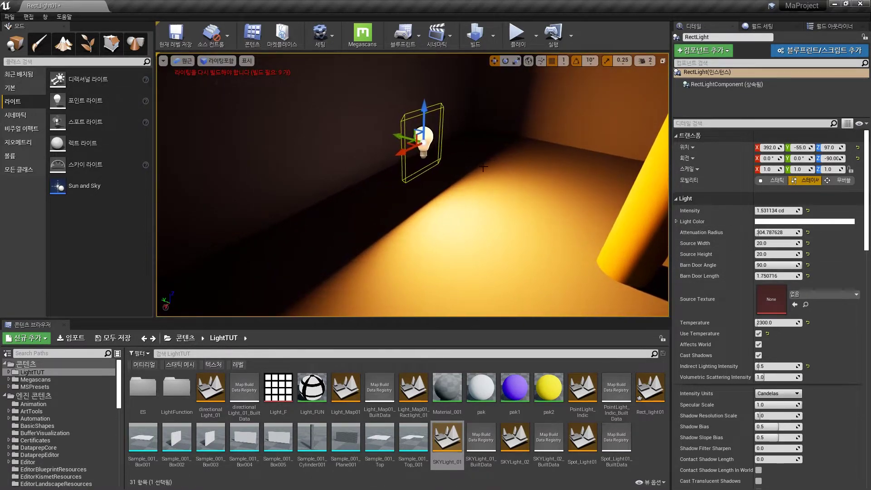
{"action": "mouse_move", "coordinate": [452, 235]}
{"action": "right_mouse_down"}
{"action": "mouse_move", "coordinate": [429, 231]}
{"action": "mouse_move", "coordinate": [438, 229]}
{"action": "right_mouse_up"}
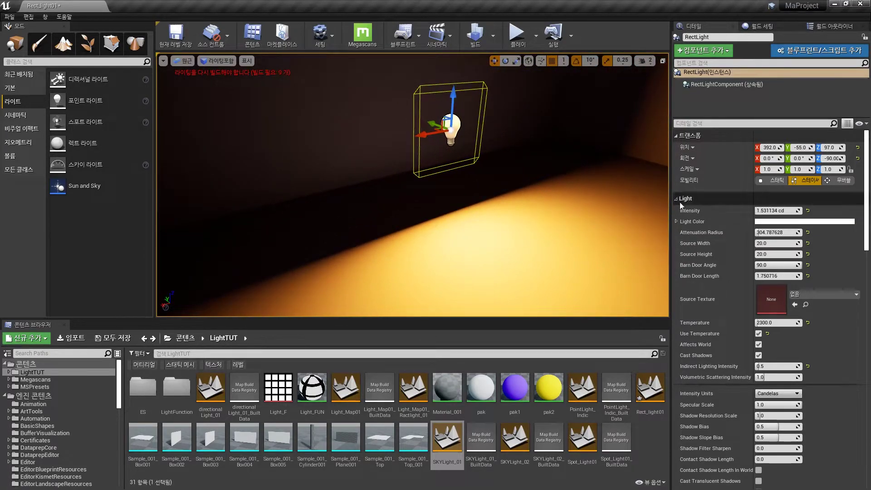
Step: Set the rect light's mobility to Static, its Barn Door Angle to 0 and its Barn Door Length to about 4.57
{"action": "left_click", "coordinate": [763, 181]}
{"action": "mouse_move", "coordinate": [494, 200]}
{"action": "right_mouse_down"}
{"action": "mouse_move", "coordinate": [522, 188]}
{"action": "mouse_move", "coordinate": [478, 198]}
{"action": "right_mouse_up"}
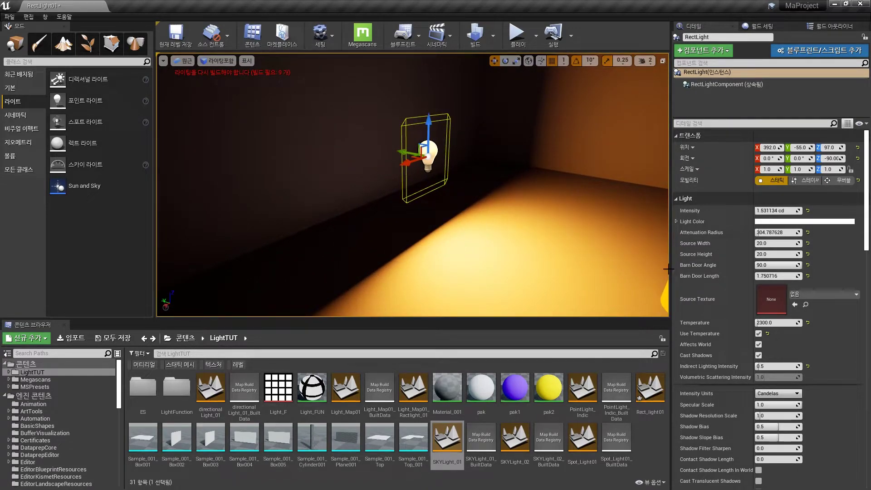
{"action": "left_click_drag", "start_coordinate": [775, 276], "coordinate": [762, 265]}
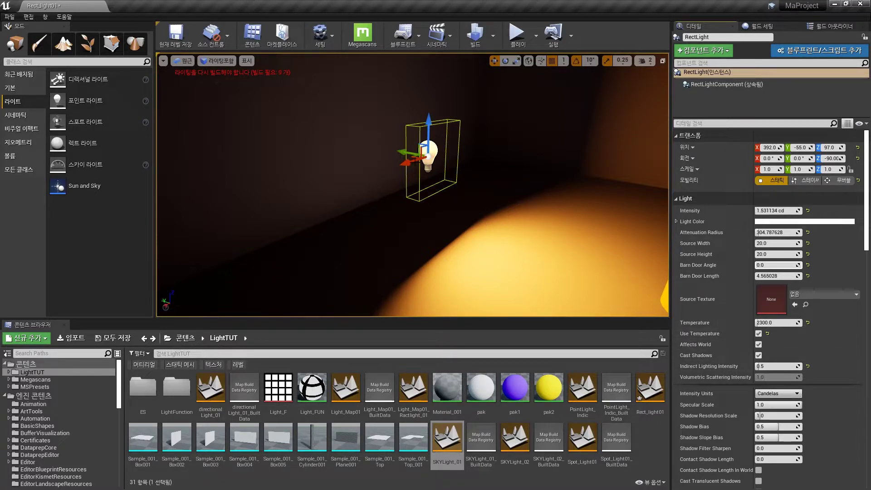
Step: Build the level's lighting and inspect the baked static light on the walls and column
{"action": "left_click", "coordinate": [474, 35]}
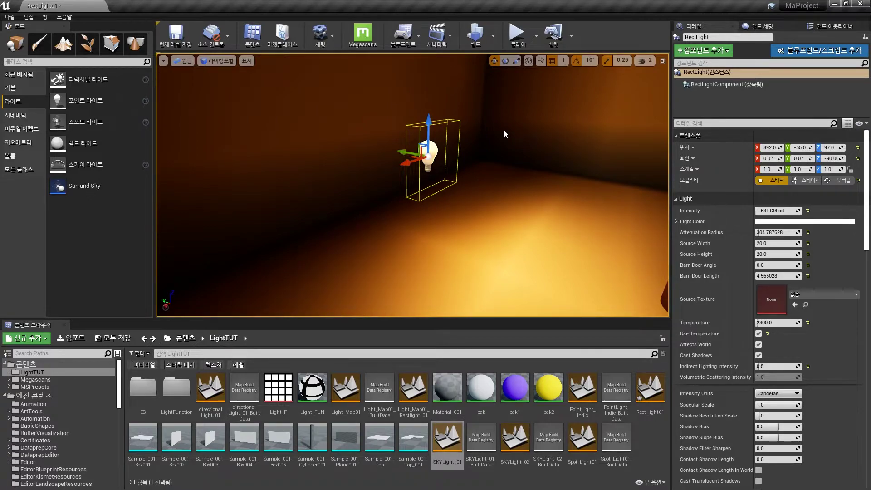
{"action": "right_click_drag", "start_coordinate": [536, 181], "coordinate": [345, 182]}
{"action": "mouse_move", "coordinate": [521, 202]}
{"action": "right_mouse_down"}
{"action": "mouse_move", "coordinate": [577, 200]}
{"action": "mouse_move", "coordinate": [520, 202]}
{"action": "right_mouse_up"}
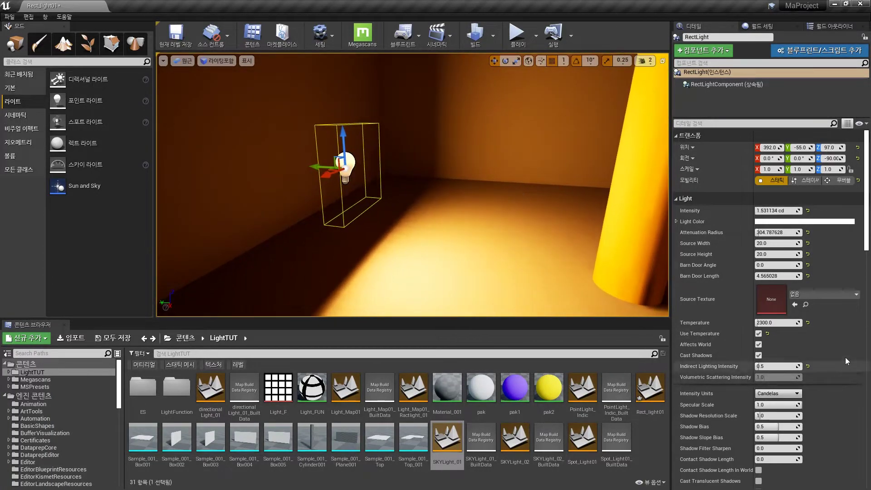
Step: Review the rect light's shadow and advanced options and examine the baked light on the floor, walls and column from several angles
{"action": "scroll", "coordinate": [859, 281], "scroll_direction": "down", "scroll_amount": 5}
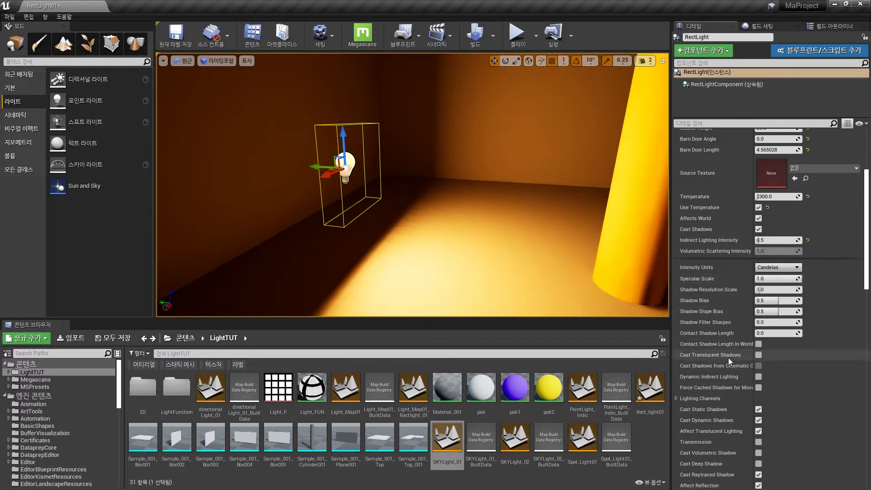
{"action": "scroll", "coordinate": [815, 383], "scroll_direction": "down", "scroll_amount": 2}
{"action": "scroll", "coordinate": [814, 382], "scroll_direction": "down", "scroll_amount": 1}
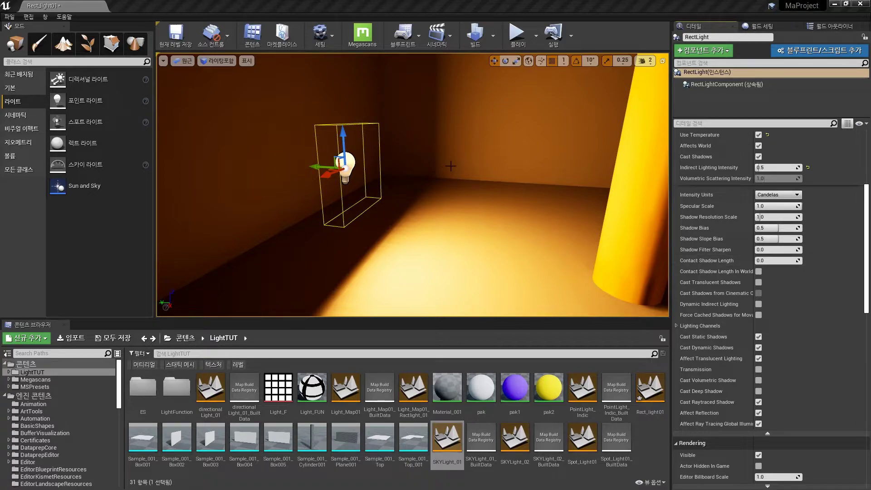
{"action": "right_click_drag", "start_coordinate": [463, 168], "coordinate": [378, 164]}
{"action": "key", "text": "w"}
{"action": "key", "text": "e"}
{"action": "right_click_drag", "start_coordinate": [363, 223], "coordinate": [304, 279]}
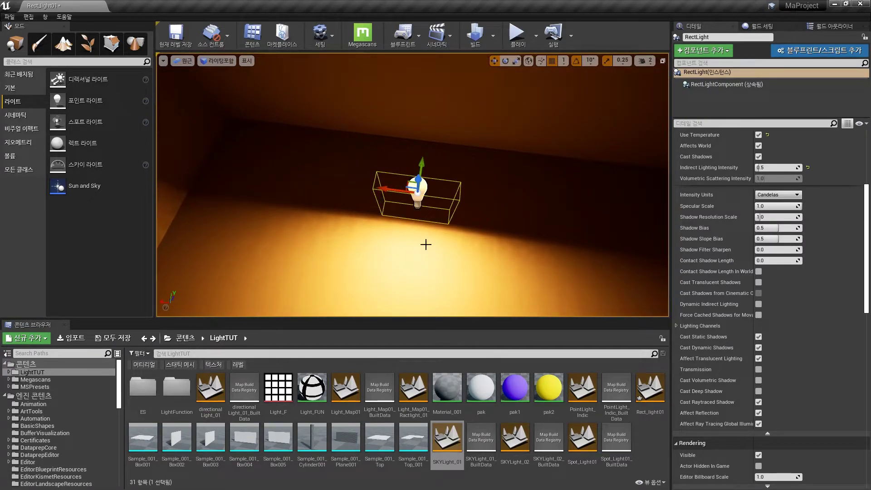
{"action": "right_click_drag", "start_coordinate": [412, 249], "coordinate": [493, 224]}
{"action": "key", "text": "a"}
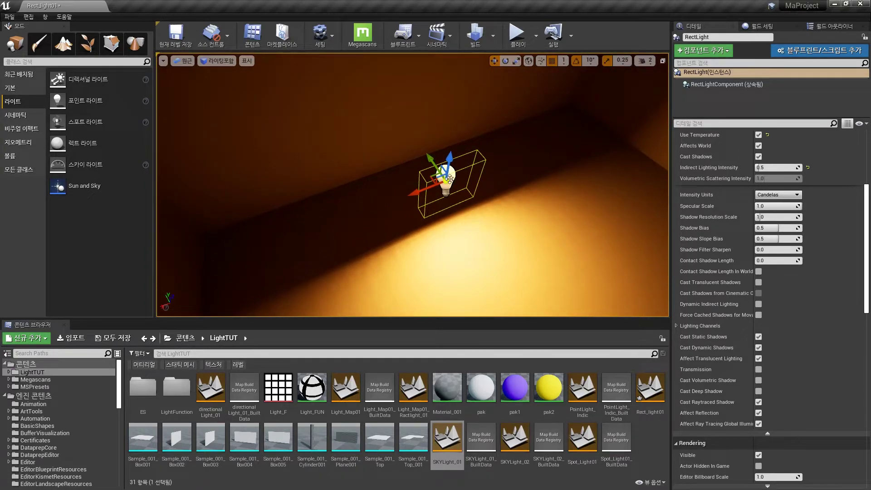
{"action": "key", "text": "w"}
{"action": "right_click_drag", "start_coordinate": [450, 177], "coordinate": [421, 171]}
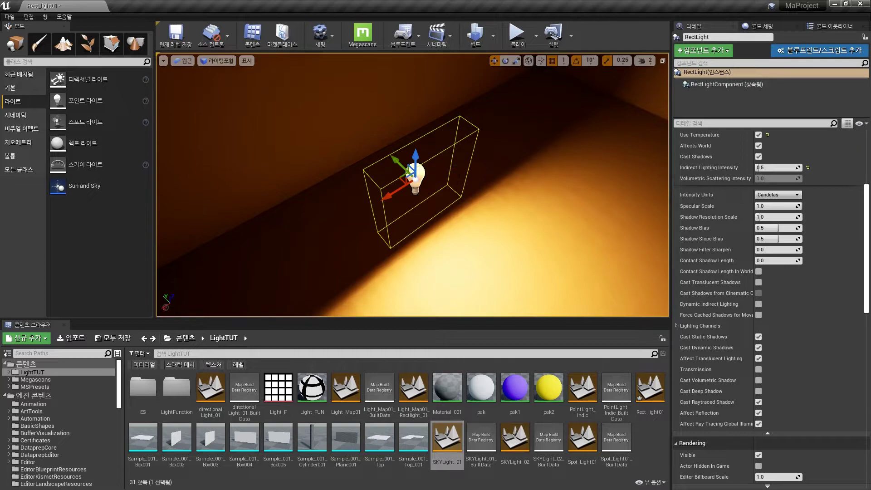
{"action": "left_click_drag", "start_coordinate": [467, 200], "coordinate": [386, 215], "text": "alt"}
{"action": "left_click_drag", "start_coordinate": [438, 193], "coordinate": [435, 181]}
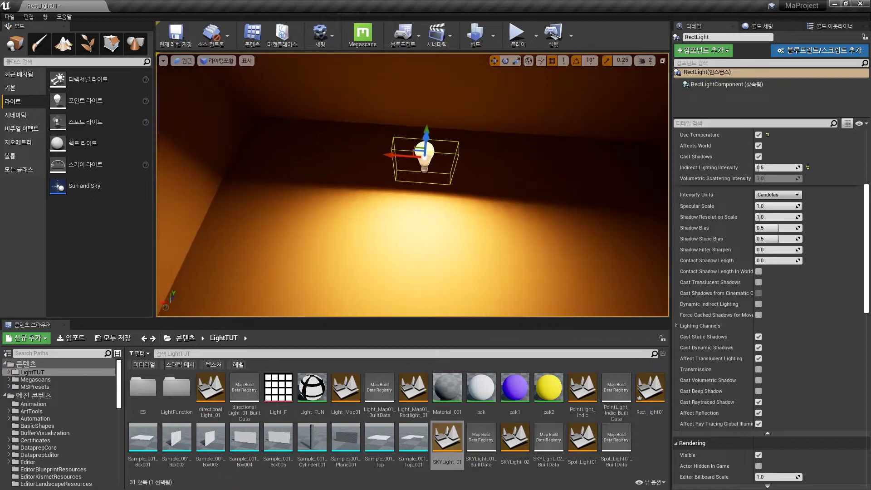
{"action": "right_click_drag", "start_coordinate": [474, 219], "coordinate": [455, 245]}
{"action": "left_click_drag", "start_coordinate": [456, 245], "coordinate": [376, 137], "text": "alt"}
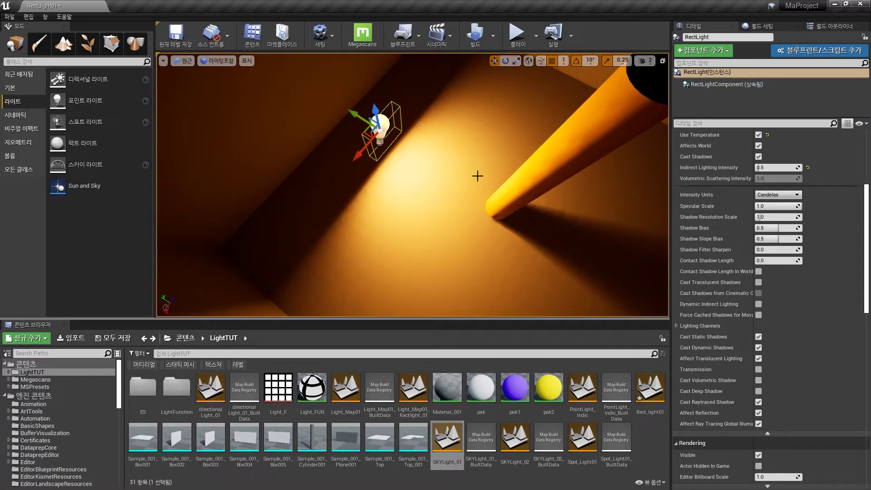
Step: Set the rect light's Barn Door Angle to about 32.57 and Barn Door Length to about 28.71, and move it to Y -71
{"action": "mouse_move", "coordinate": [769, 249]}
{"action": "left_mouse_down"}
{"action": "mouse_move", "coordinate": [778, 249]}
{"action": "mouse_move", "coordinate": [761, 249]}
{"action": "left_mouse_up"}
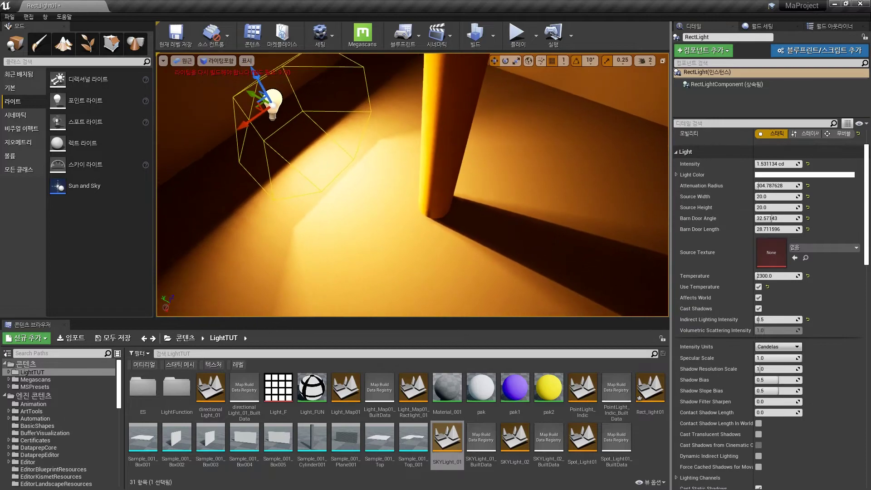
{"action": "right_click_drag", "start_coordinate": [339, 191], "coordinate": [325, 187]}
{"action": "left_click_drag", "start_coordinate": [284, 124], "coordinate": [317, 138]}
{"action": "right_click_drag", "start_coordinate": [458, 217], "coordinate": [379, 174]}
{"action": "right_click_drag", "start_coordinate": [459, 259], "coordinate": [485, 231]}
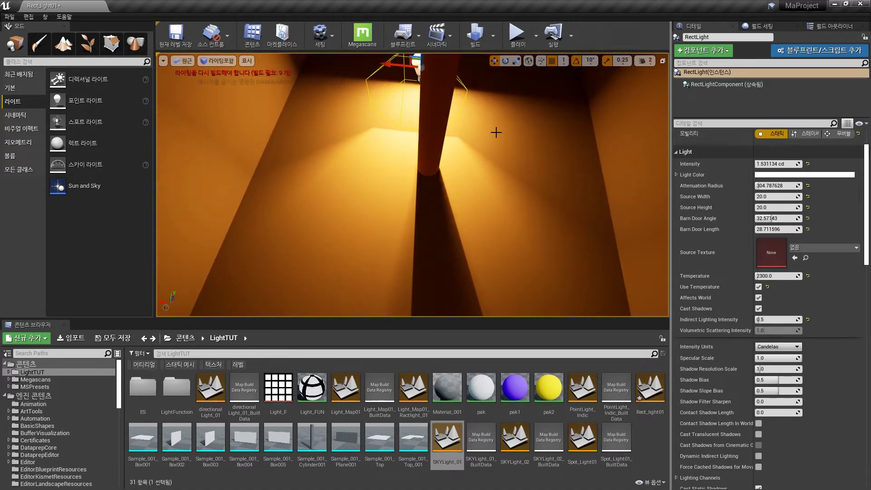
Step: Rebuild the level's lighting and inspect the column's baked shadow and the bounced light around the room
{"action": "left_click", "coordinate": [475, 37]}
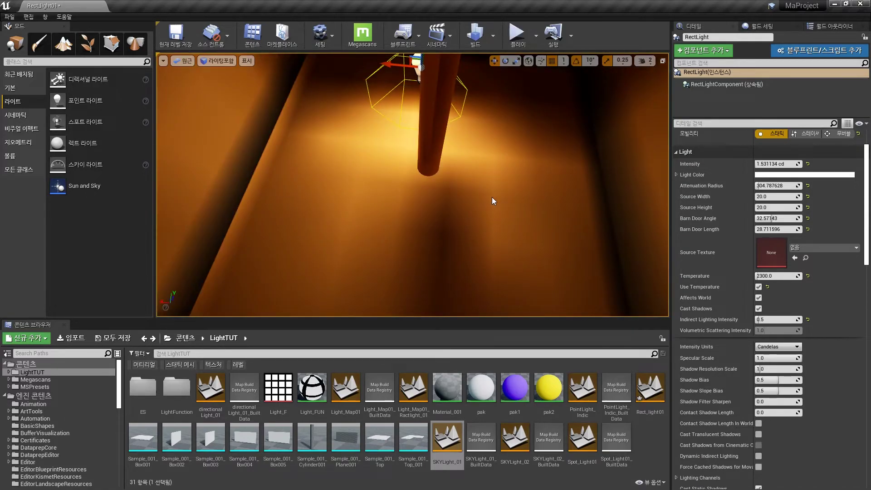
{"action": "right_click_drag", "start_coordinate": [501, 215], "coordinate": [488, 259]}
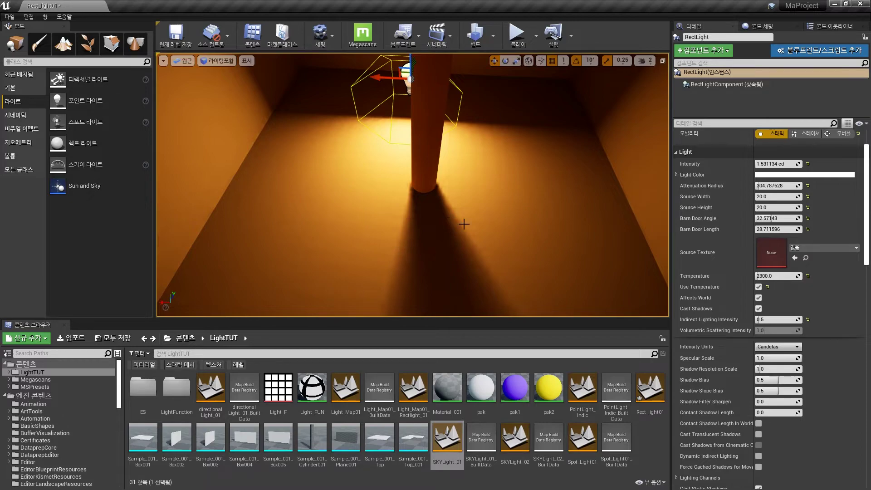
{"action": "left_click_drag", "start_coordinate": [393, 271], "coordinate": [503, 285], "text": "alt"}
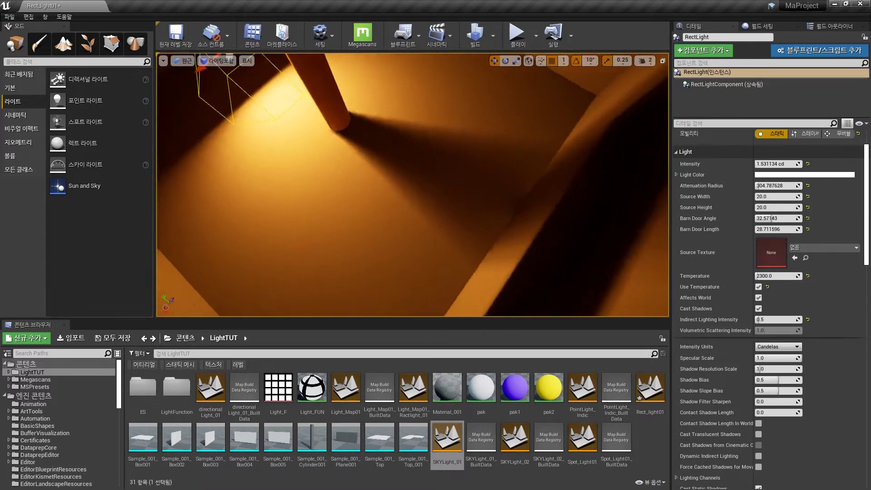
{"action": "right_click_drag", "start_coordinate": [421, 308], "coordinate": [363, 218]}
{"action": "right_click_drag", "start_coordinate": [451, 128], "coordinate": [471, 137]}
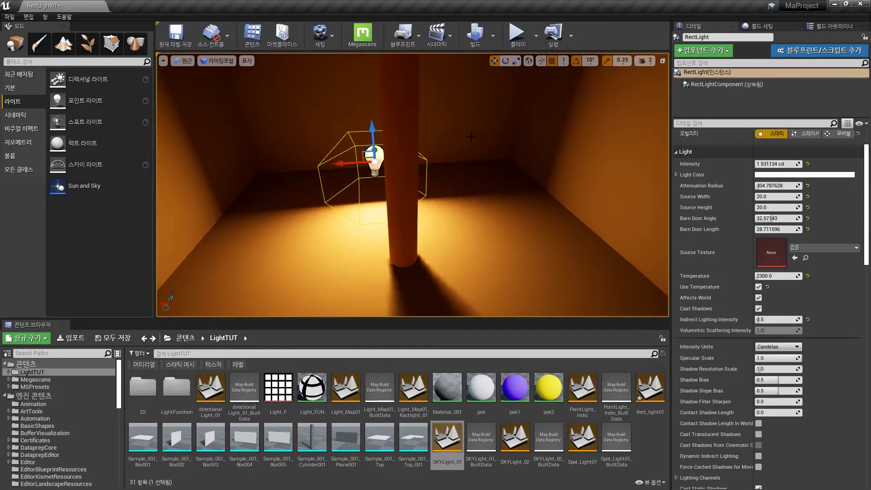
{"action": "right_click_drag", "start_coordinate": [470, 137], "coordinate": [571, 152]}
{"action": "right_click_drag", "start_coordinate": [504, 154], "coordinate": [416, 258]}
{"action": "right_click_drag", "start_coordinate": [462, 292], "coordinate": [454, 261]}
{"action": "left_click_drag", "start_coordinate": [868, 235], "coordinate": [868, 211]}
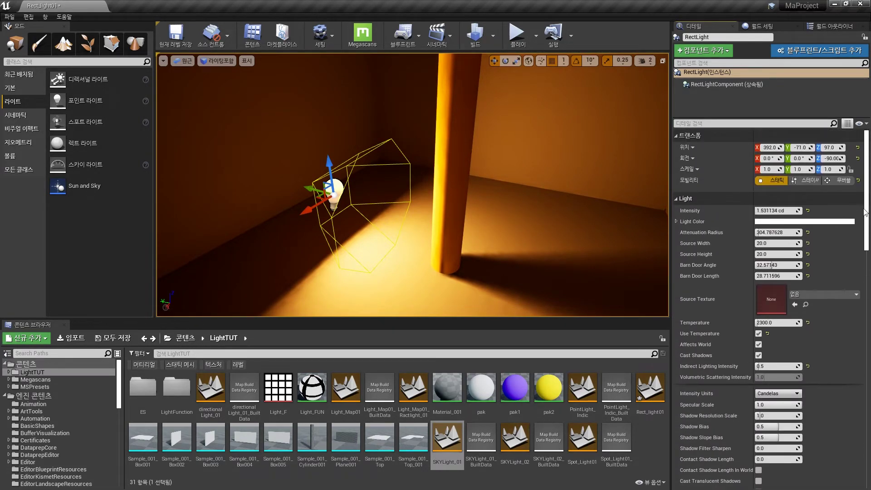
{"action": "mouse_move", "coordinate": [497, 205]}
{"action": "right_mouse_down"}
{"action": "mouse_move", "coordinate": [504, 219]}
{"action": "mouse_move", "coordinate": [497, 206]}
{"action": "right_mouse_up"}
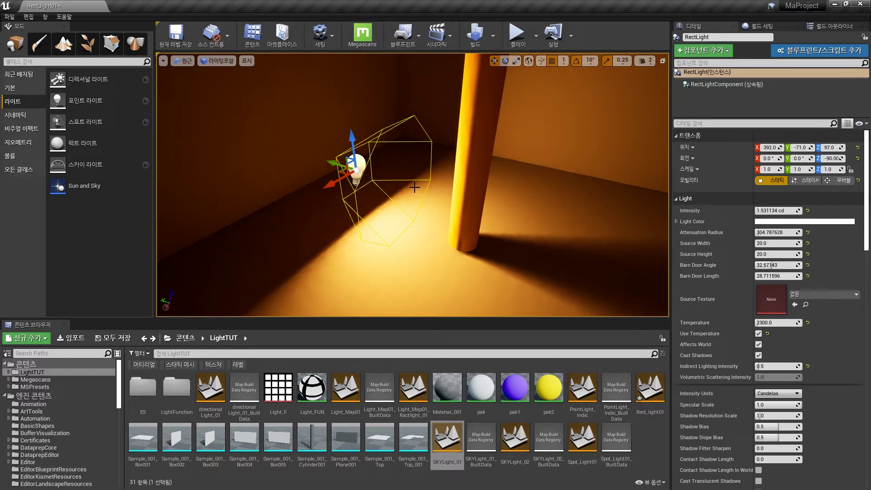
{"action": "right_click_drag", "start_coordinate": [459, 182], "coordinate": [397, 222]}
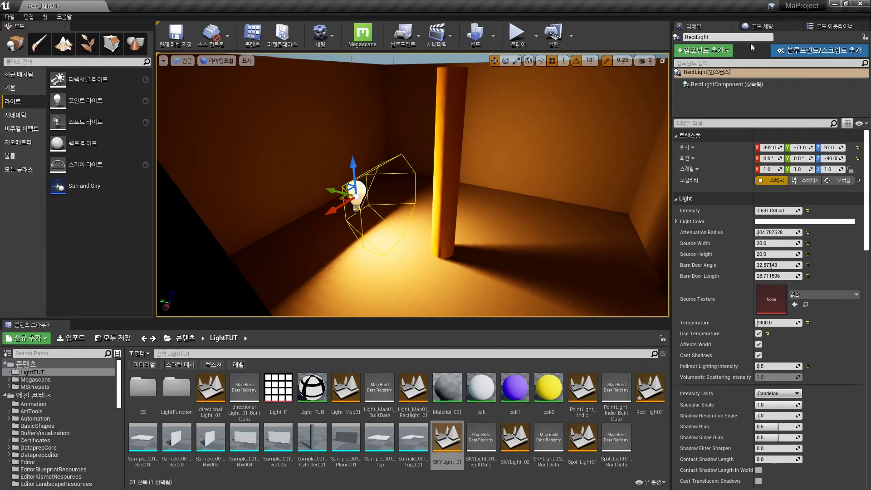
Step: Check the world's Lightmass bounce settings and examine the rect light's baked result around the column
{"action": "left_click", "coordinate": [761, 27]}
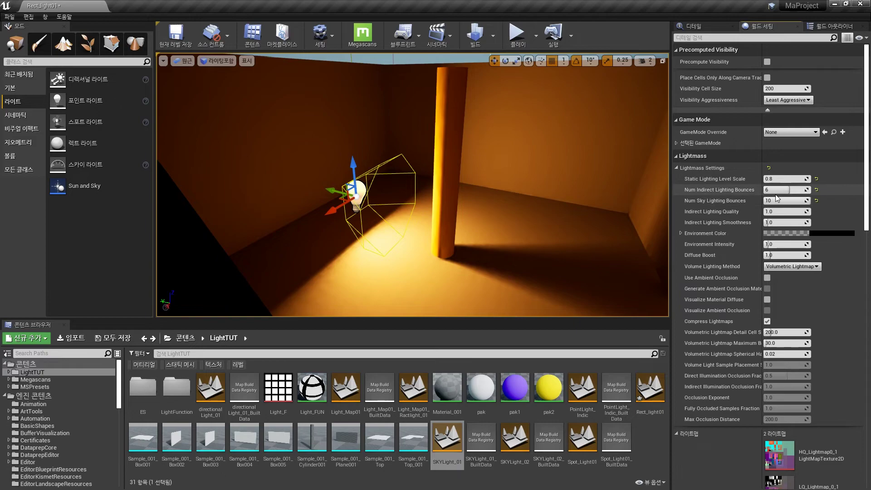
{"action": "left_click", "coordinate": [711, 28]}
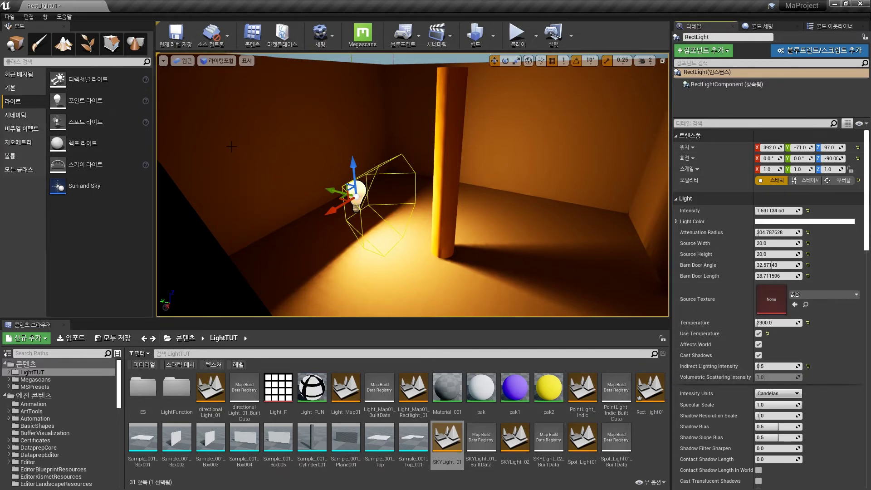
{"action": "left_click_drag", "start_coordinate": [472, 219], "coordinate": [413, 223], "text": "alt"}
{"action": "right_click_drag", "start_coordinate": [458, 215], "coordinate": [485, 205]}
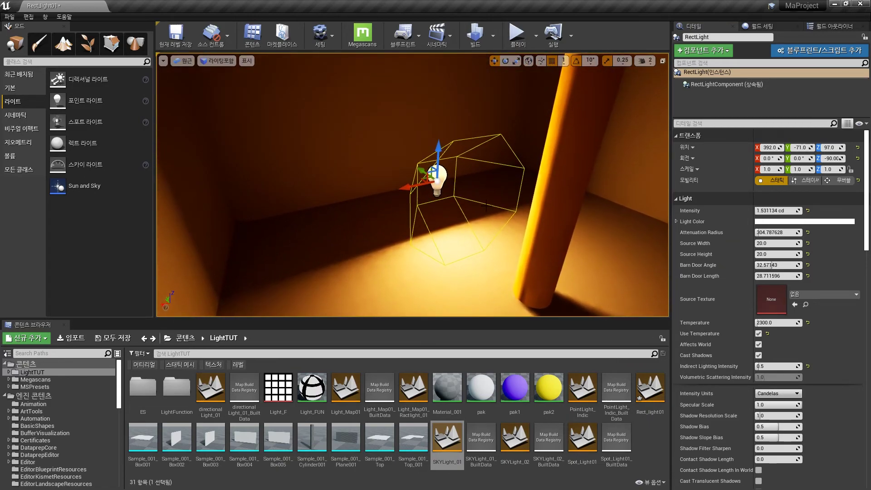
{"action": "right_click_drag", "start_coordinate": [450, 240], "coordinate": [449, 241]}
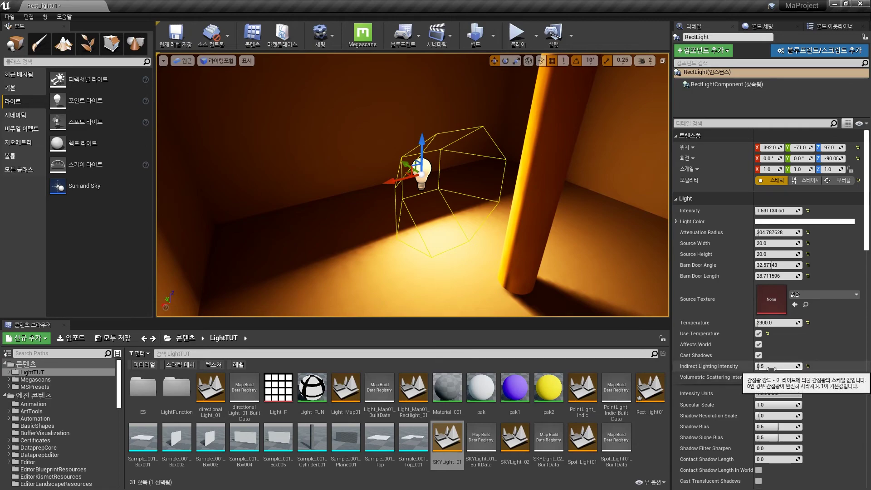
{"action": "right_click_drag", "start_coordinate": [518, 210], "coordinate": [498, 245]}
{"action": "right_click_drag", "start_coordinate": [465, 196], "coordinate": [442, 201]}
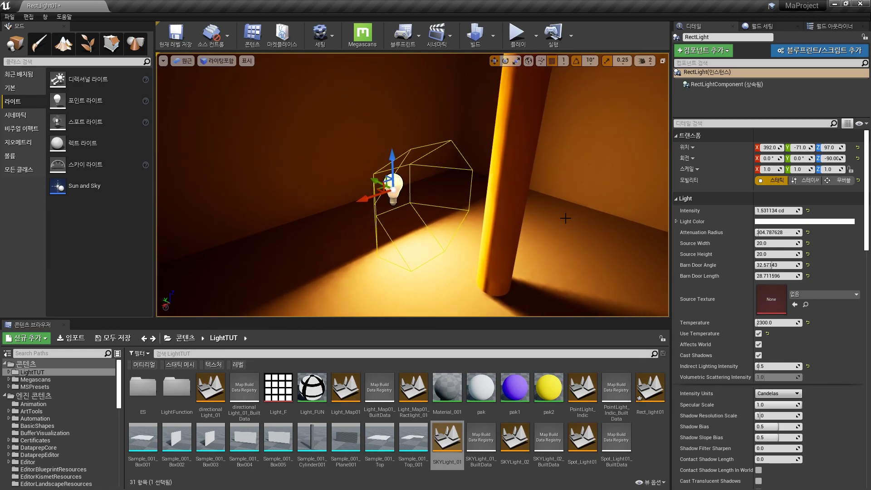